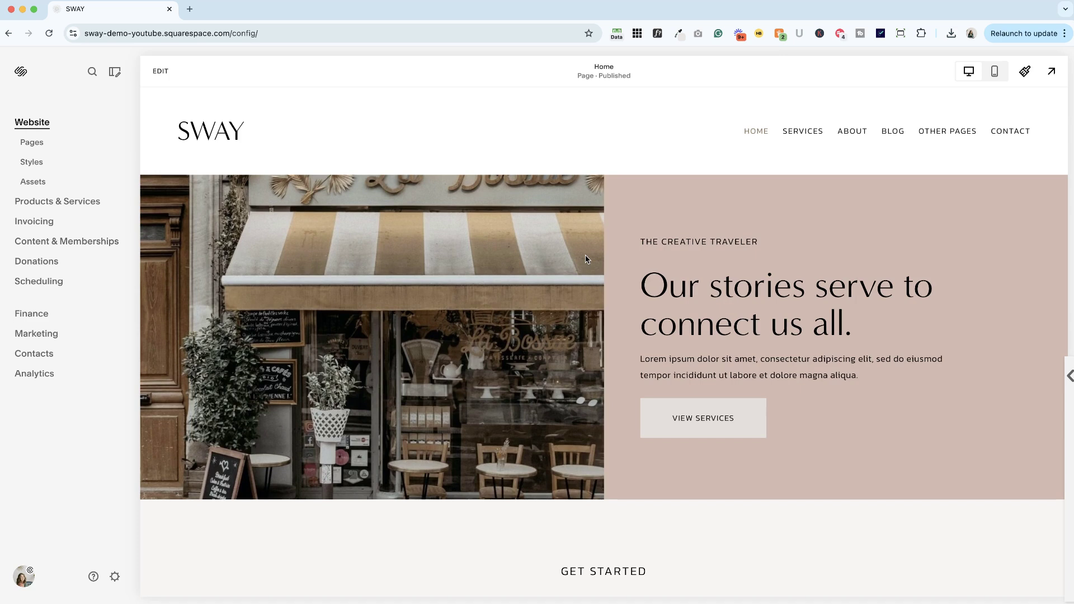
pyautogui.scroll(-5, 586, 259)
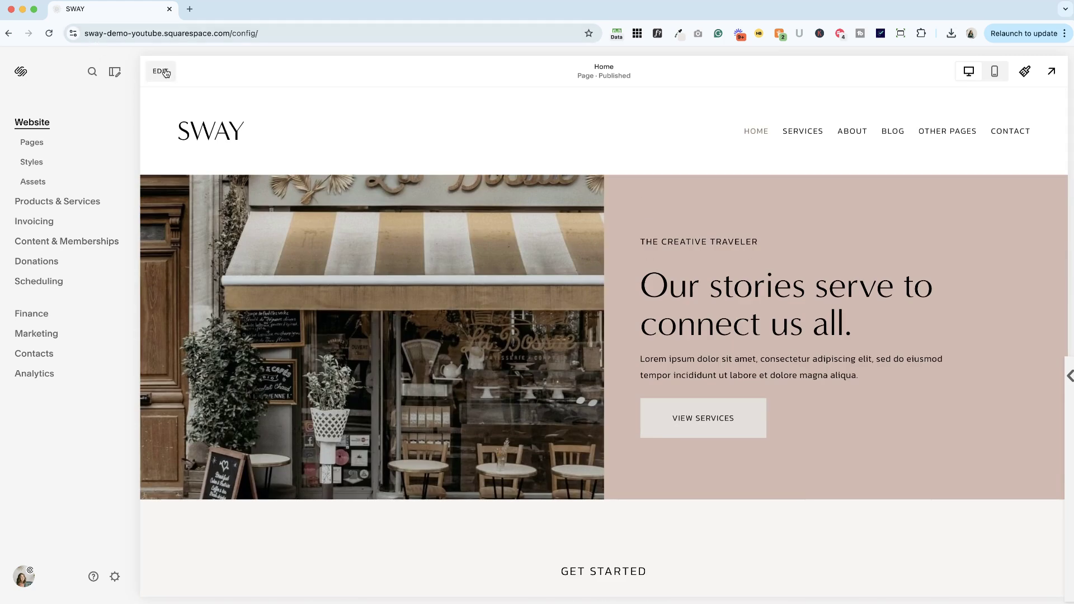
pyautogui.click(162, 72)
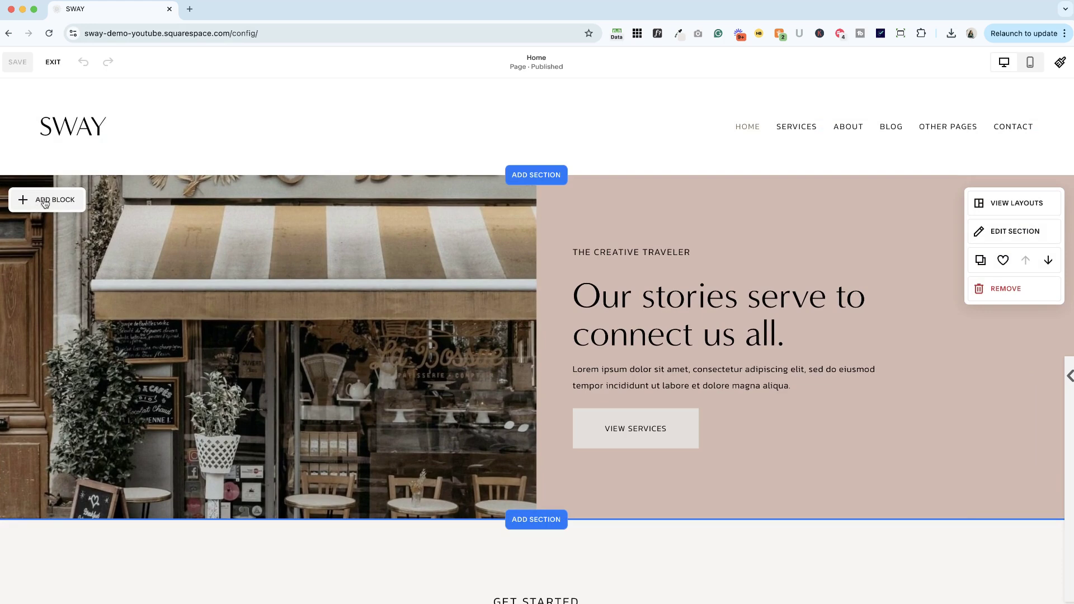
pyautogui.scroll(-2, 37, 203)
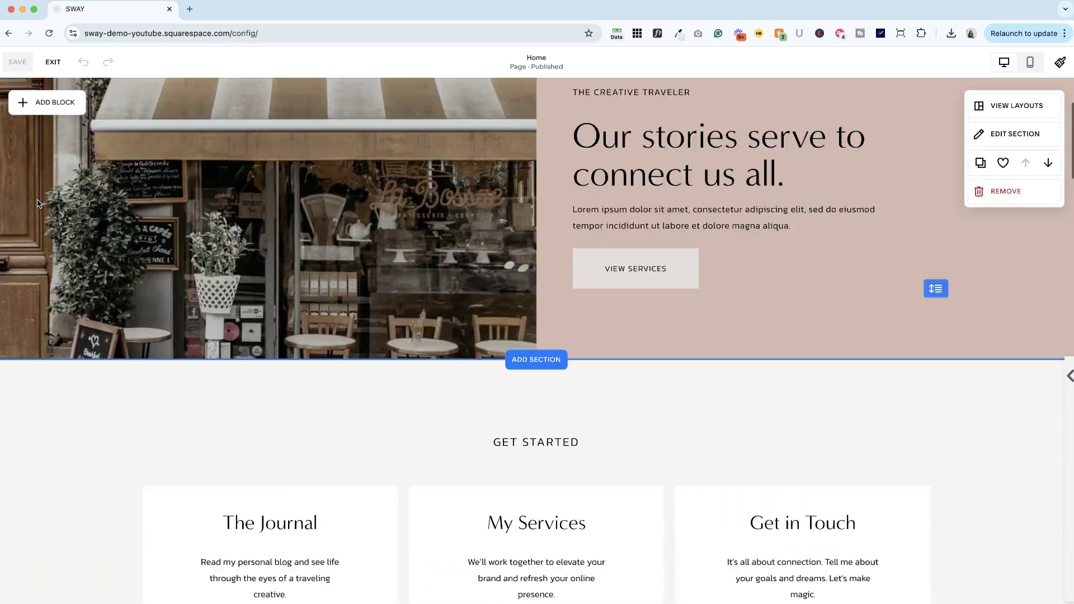
pyautogui.scroll(-3, 37, 202)
pyautogui.scroll(-1, 38, 203)
pyautogui.scroll(-4, 37, 202)
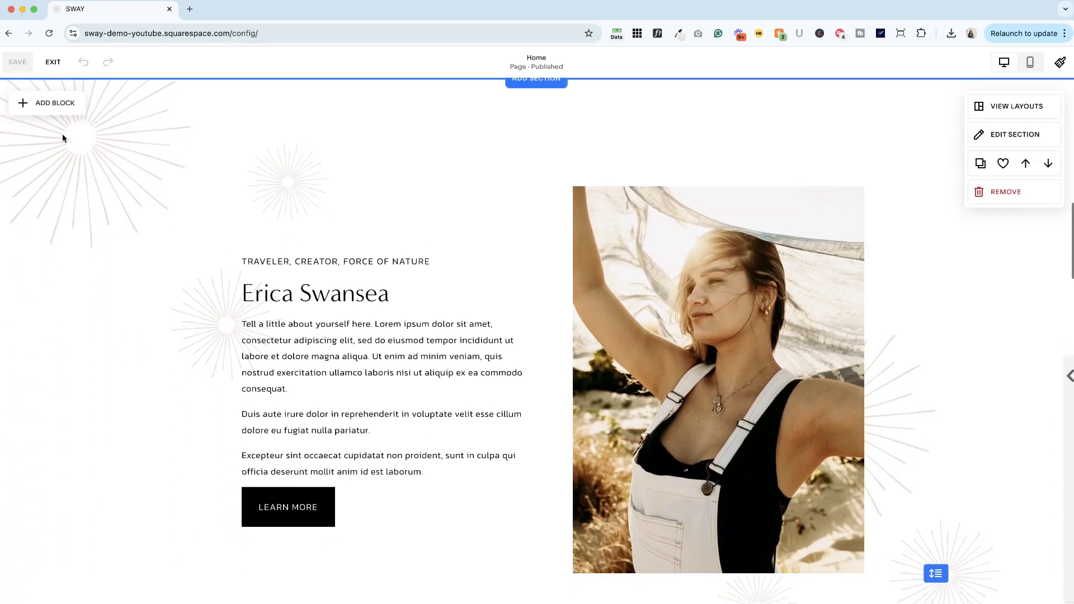
pyautogui.scroll(3, 62, 134)
pyautogui.scroll(5, 86, 186)
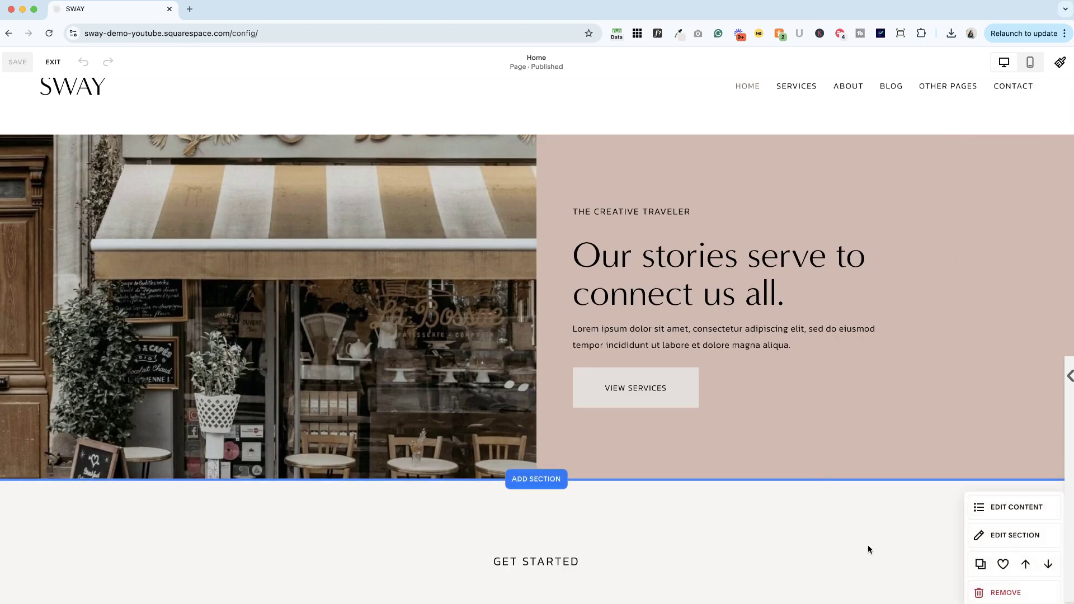
pyautogui.scroll(-3, 868, 550)
pyautogui.scroll(-1, 640, 303)
pyautogui.scroll(-2, 640, 302)
pyautogui.scroll(-3, 636, 302)
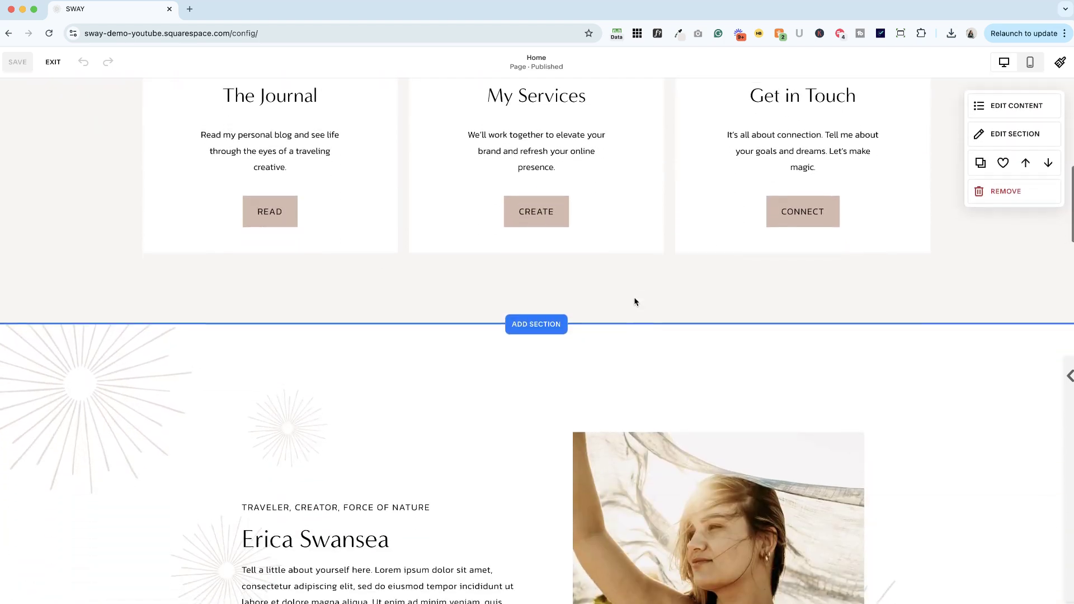
pyautogui.scroll(-3, 635, 302)
pyautogui.scroll(-1, 384, 271)
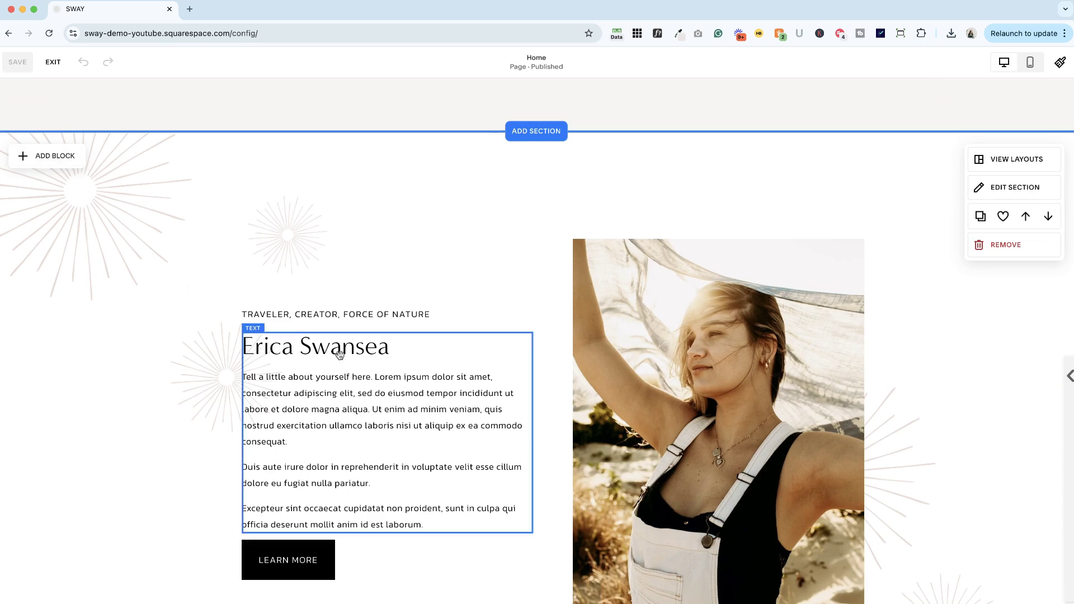
pyautogui.click(51, 155)
pyautogui.click(56, 228)
pyautogui.moveTo(253, 261)
pyautogui.mouseDown()
pyautogui.moveTo(637, 356)
pyautogui.moveTo(382, 264)
pyautogui.mouseUp()
pyautogui.click(406, 219)
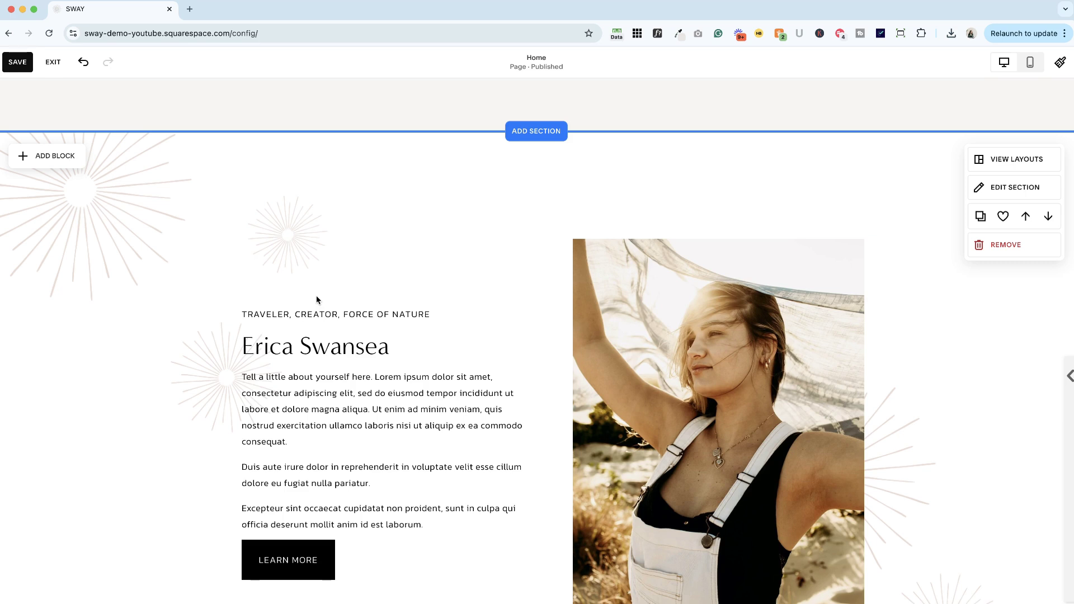
# - Discard the Home page edits and open 'The right (or wrong) point of view' post in the editor
pyautogui.click(48, 64)
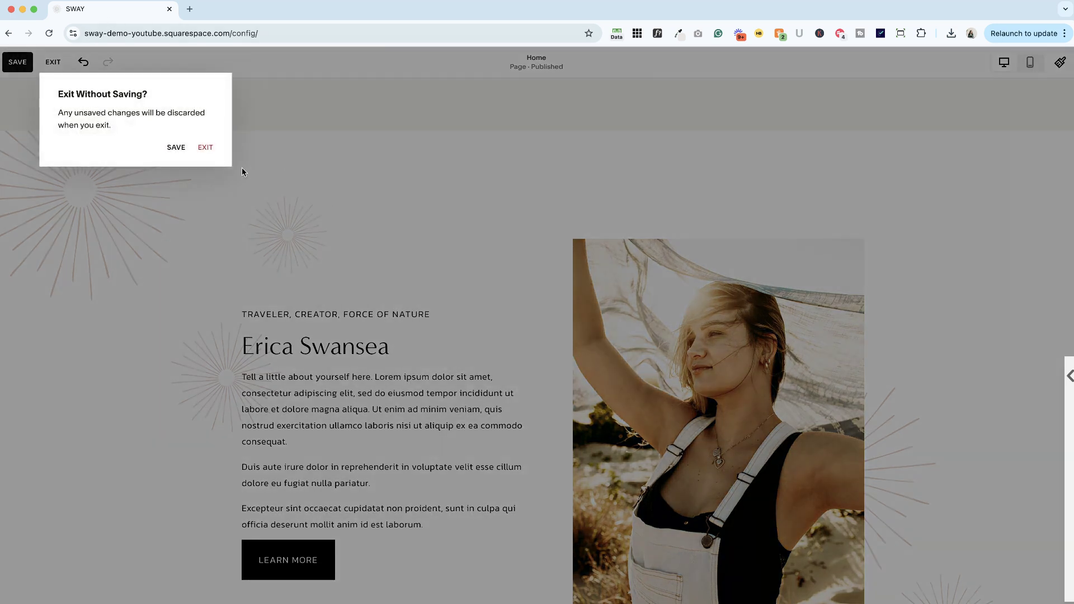
pyautogui.click(207, 147)
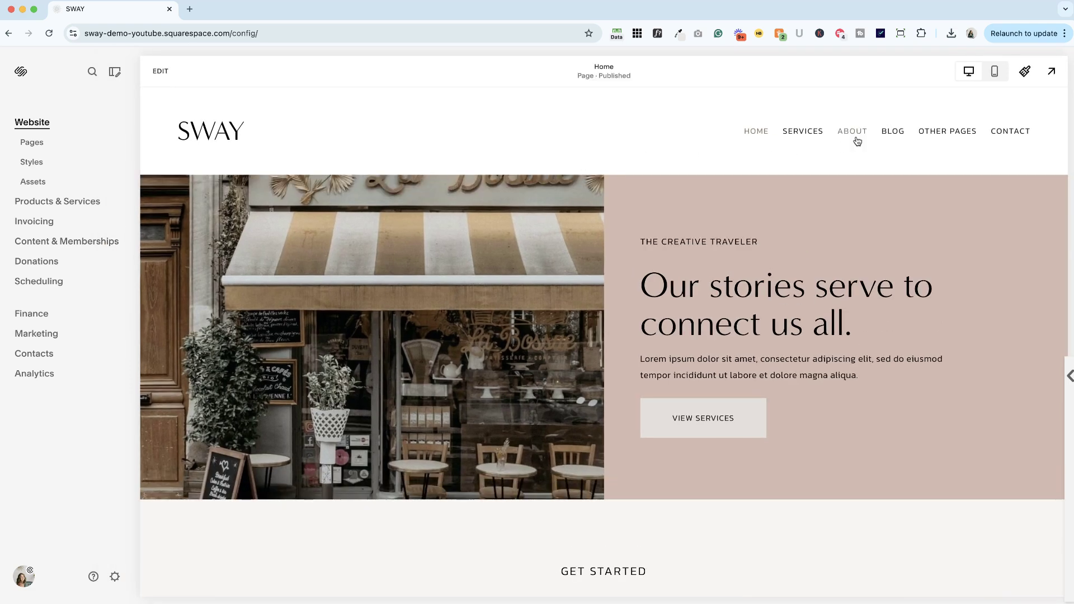
pyautogui.click(890, 132)
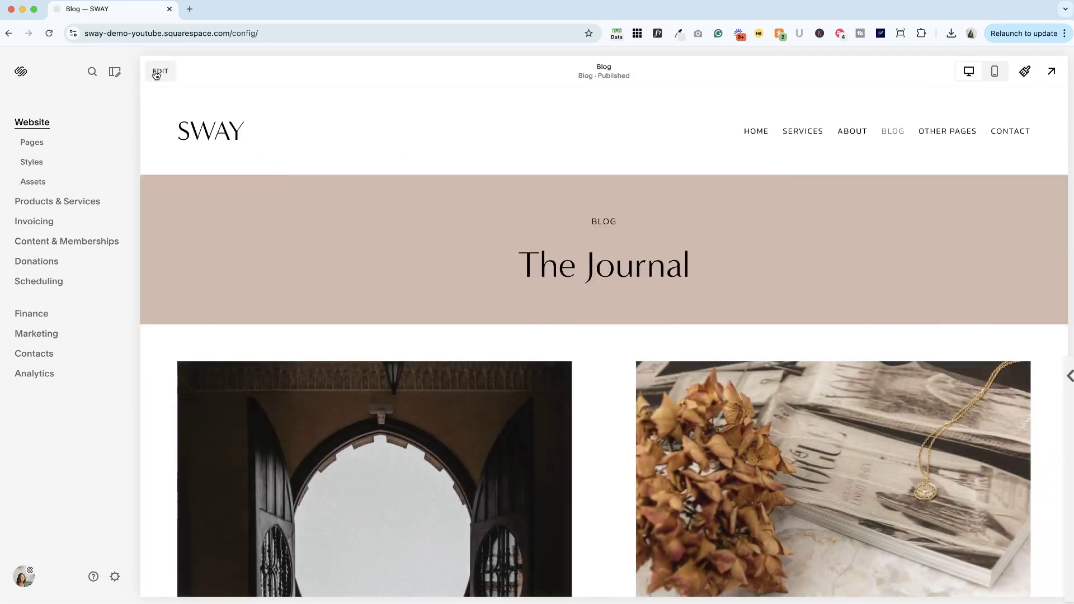
pyautogui.scroll(-2, 204, 247)
pyautogui.scroll(-3, 204, 247)
pyautogui.click(316, 256)
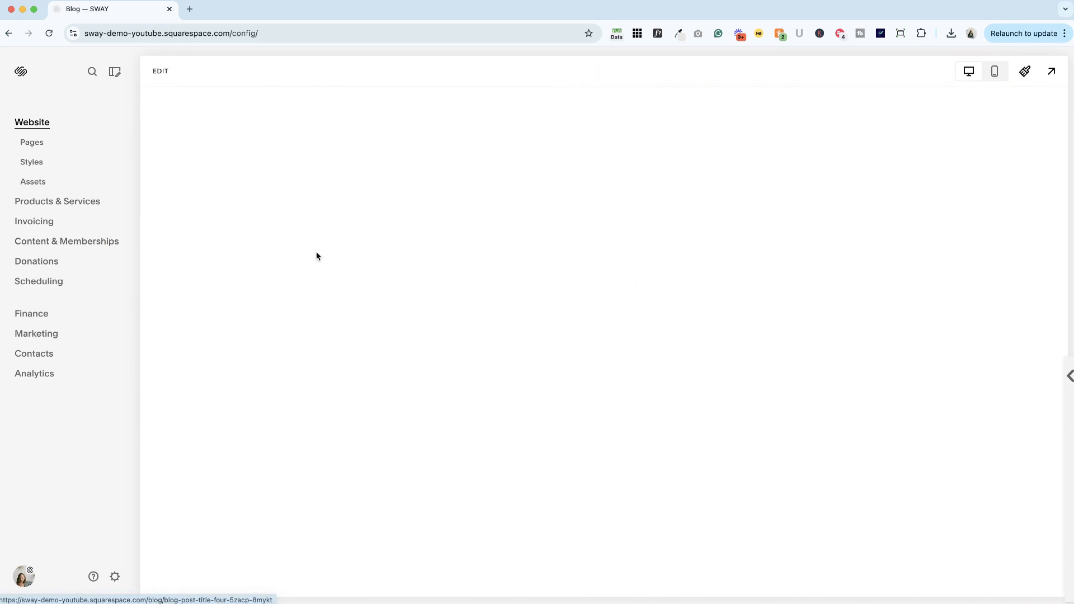
pyautogui.click(163, 70)
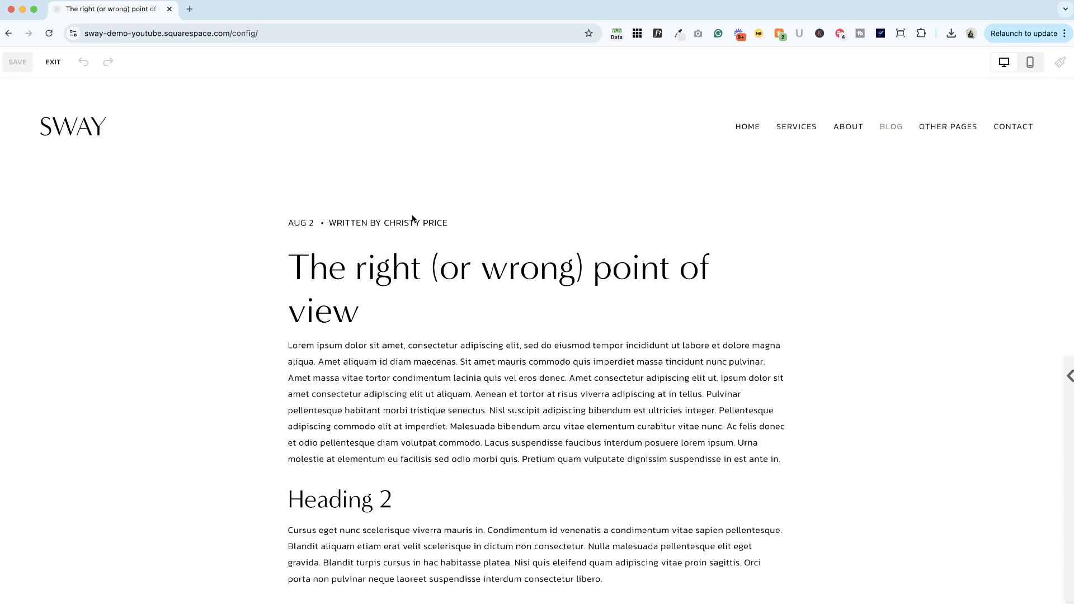
pyautogui.scroll(-3, 413, 219)
pyautogui.scroll(-3, 412, 217)
pyautogui.scroll(-3, 412, 216)
pyautogui.scroll(-3, 412, 216)
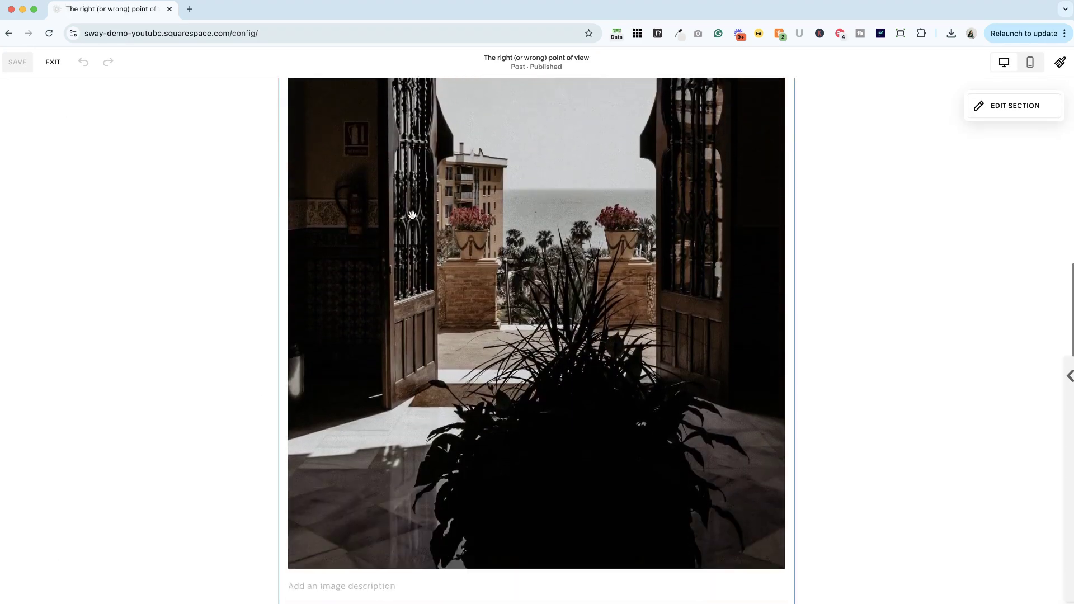
pyautogui.scroll(-3, 412, 217)
pyautogui.scroll(2, 413, 217)
pyautogui.scroll(10, 412, 217)
pyautogui.scroll(2, 411, 217)
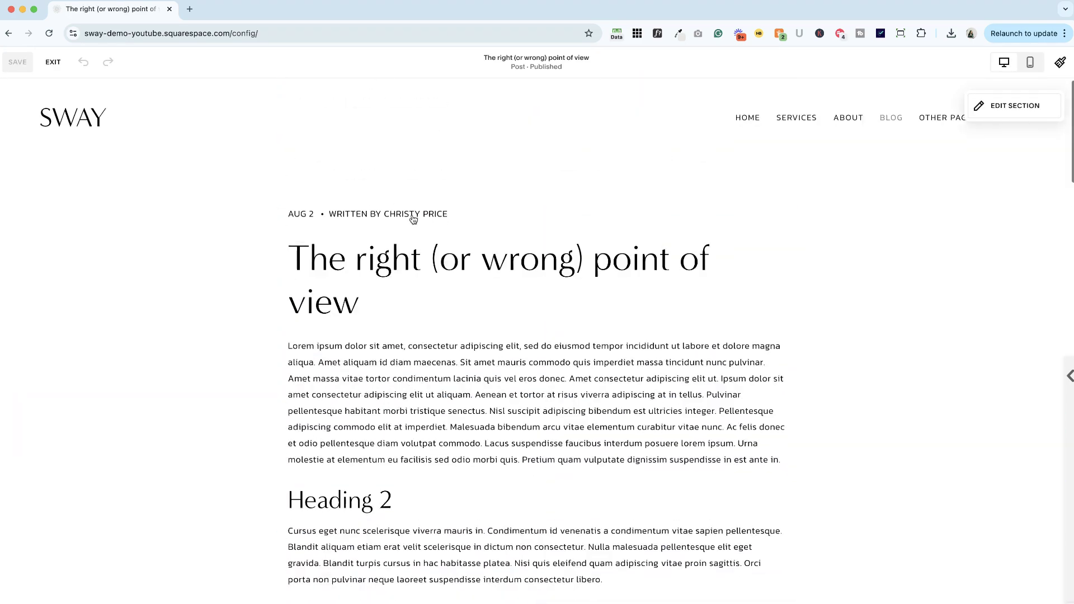
pyautogui.scroll(-3, 412, 216)
pyautogui.scroll(1, 496, 176)
pyautogui.scroll(2, 496, 181)
pyautogui.scroll(-5, 497, 179)
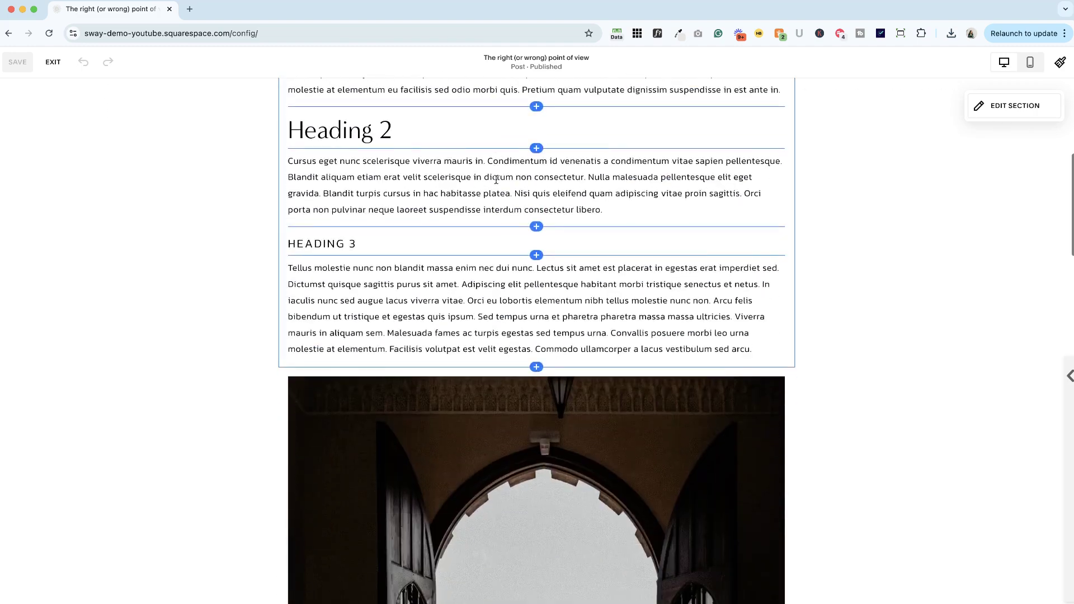
pyautogui.scroll(-3, 496, 178)
pyautogui.scroll(-2, 523, 295)
pyautogui.scroll(3, 484, 288)
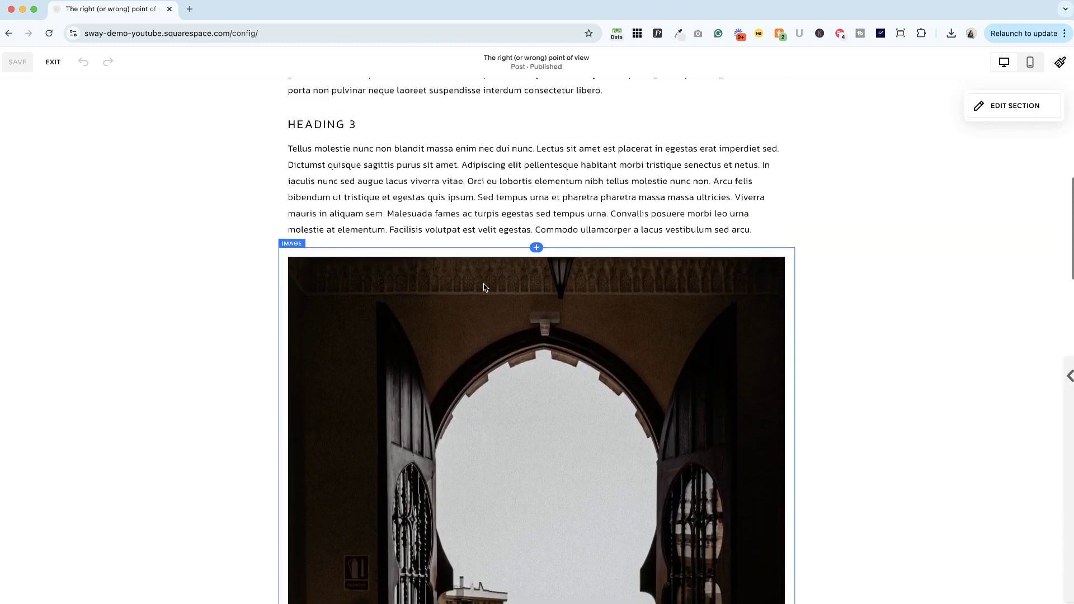
pyautogui.scroll(1, 481, 283)
pyautogui.scroll(1, 482, 283)
pyautogui.scroll(3, 334, 196)
pyautogui.scroll(2, 333, 197)
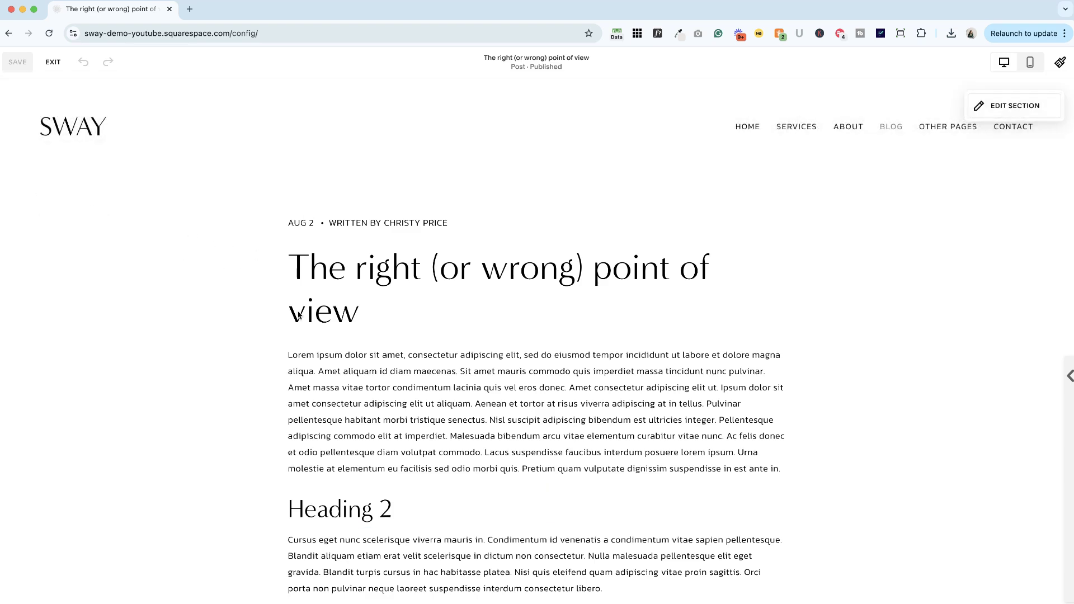
pyautogui.moveTo(536, 339)
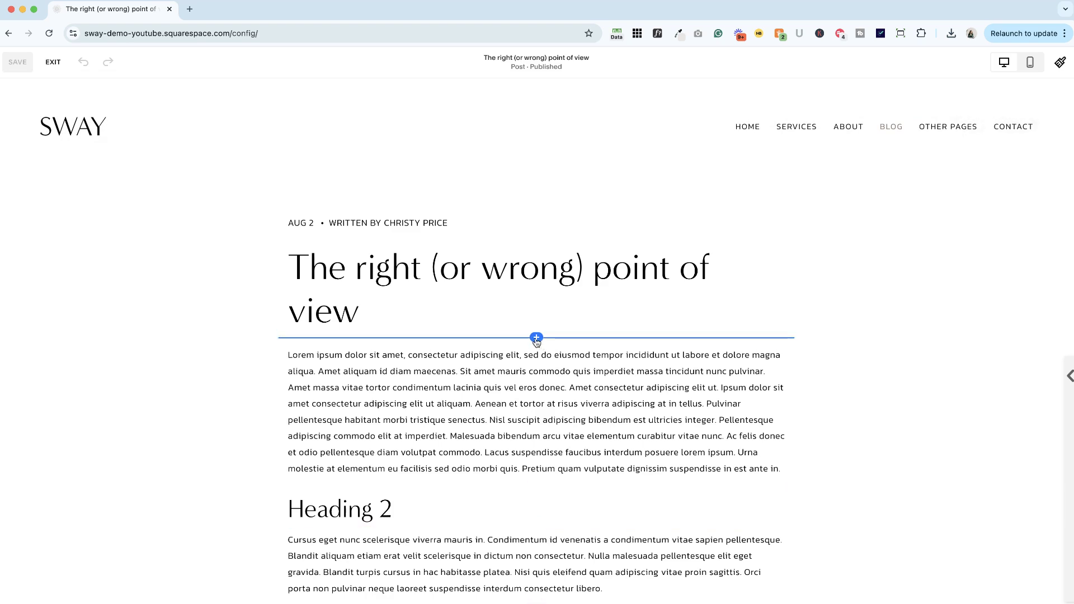
# - Insert an image block below the post title
pyautogui.click(536, 339)
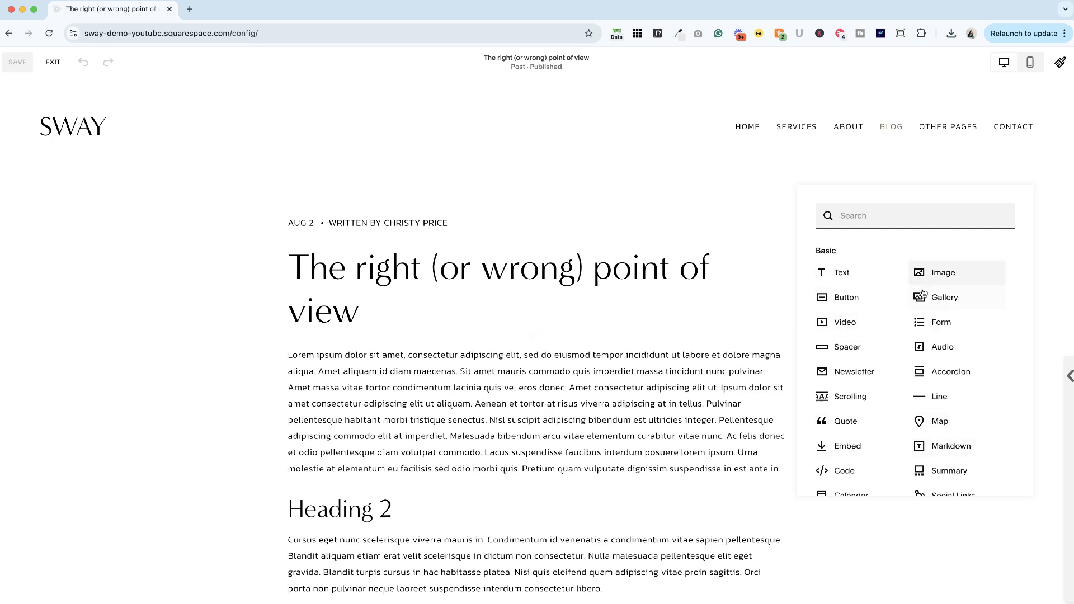
pyautogui.click(943, 273)
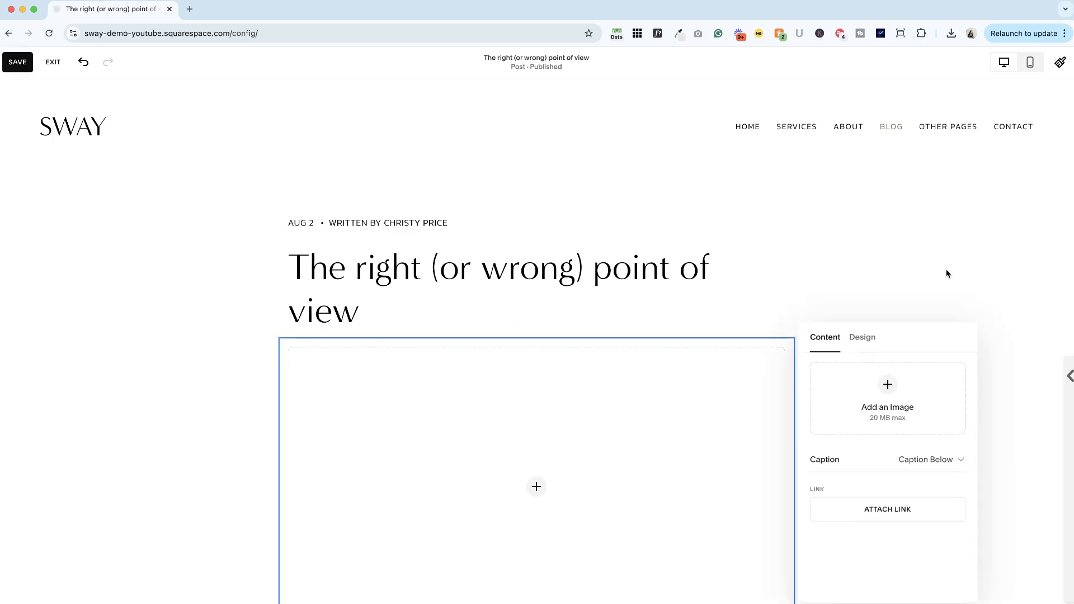
pyautogui.click(877, 400)
# - Search the free stock images for 'vacation' and add the crowded beach photo
pyautogui.click(871, 438)
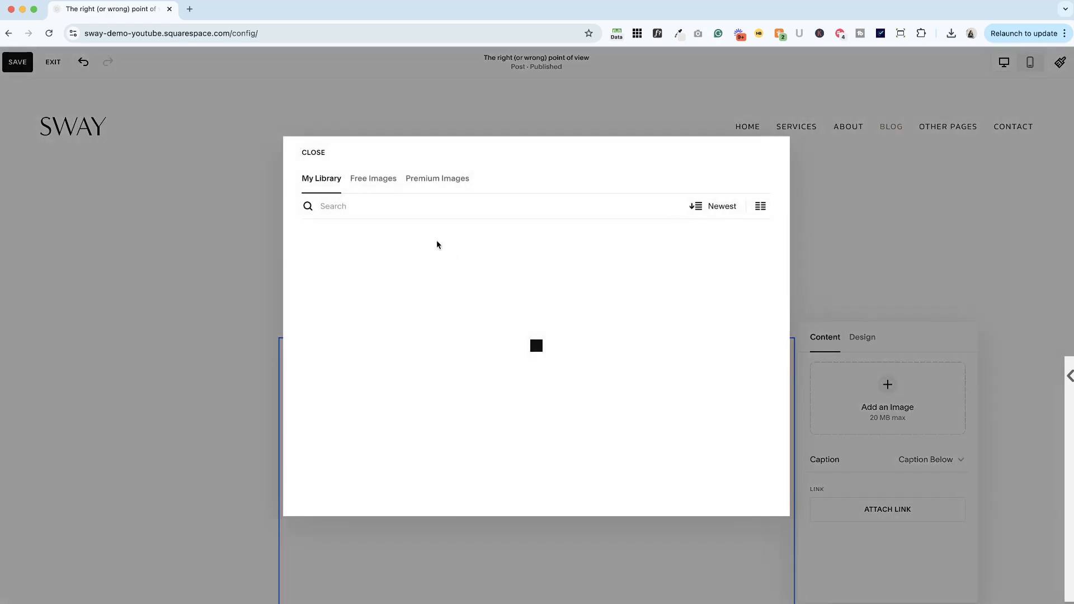
pyautogui.click(374, 179)
pyautogui.click(357, 211)
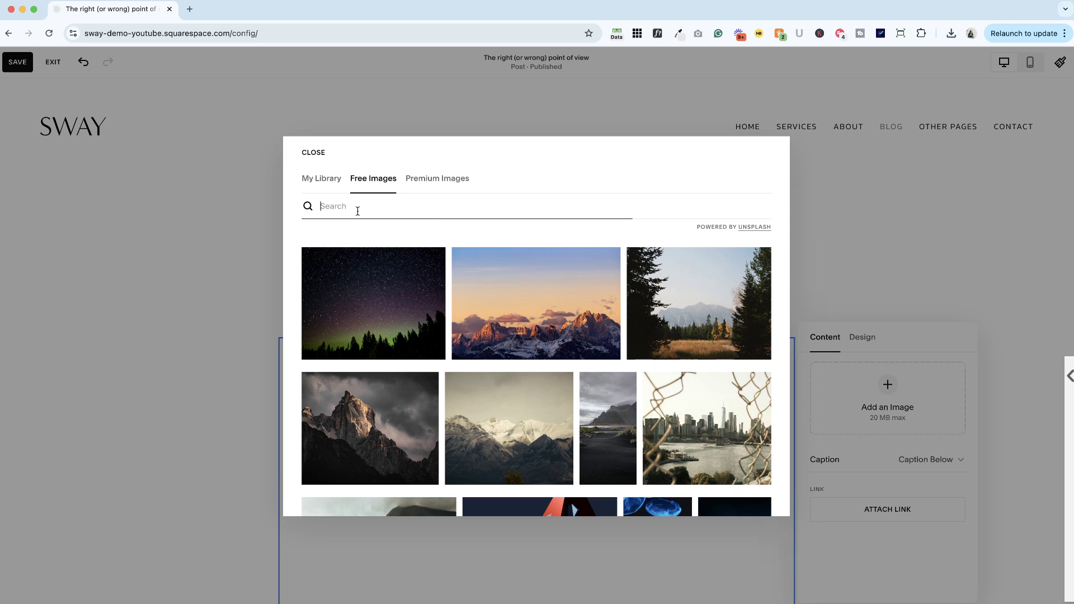
pyautogui.write('vacation')
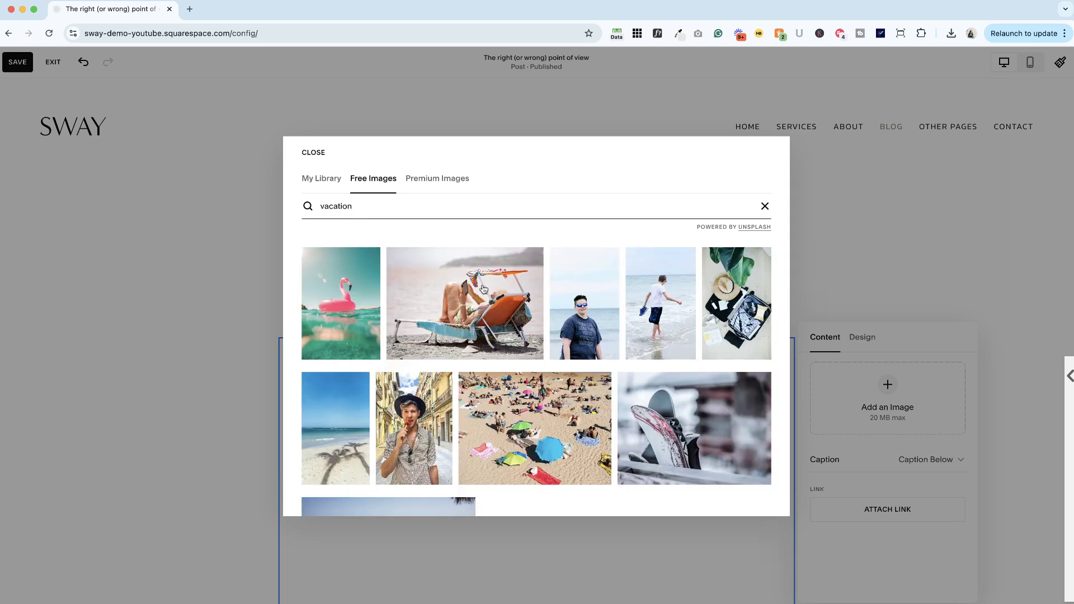
pyautogui.scroll(-1, 513, 287)
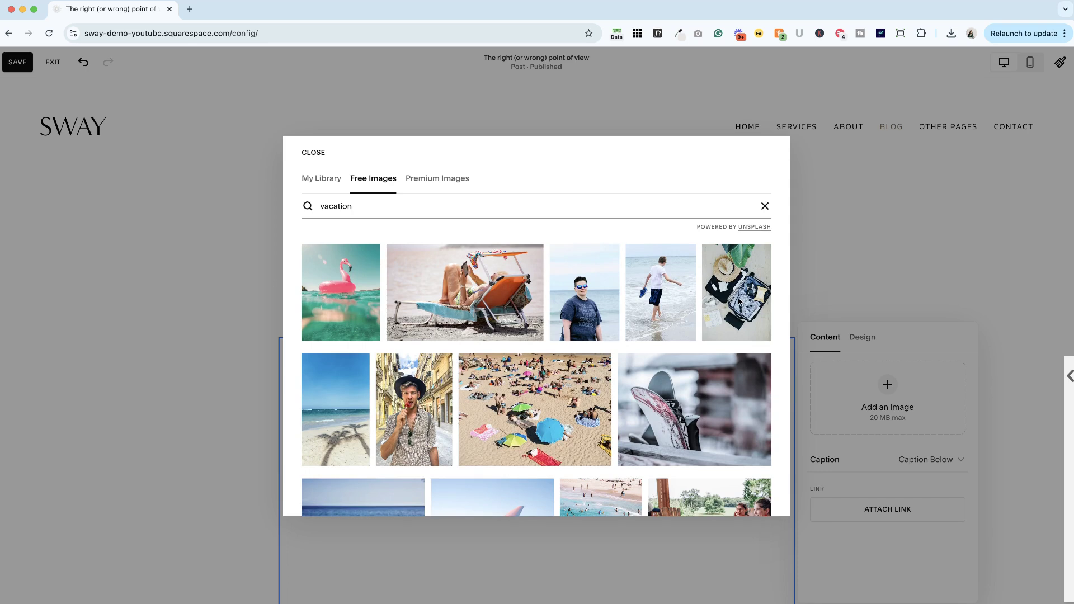
pyautogui.scroll(-2, 728, 310)
pyautogui.scroll(-3, 728, 310)
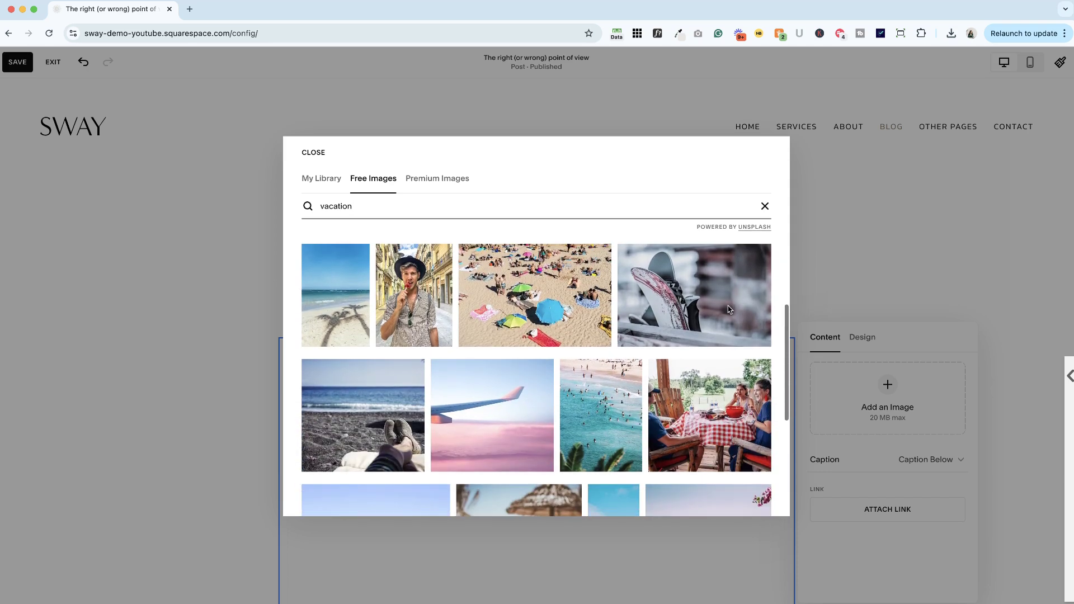
pyautogui.click(508, 322)
pyautogui.press('Escape')
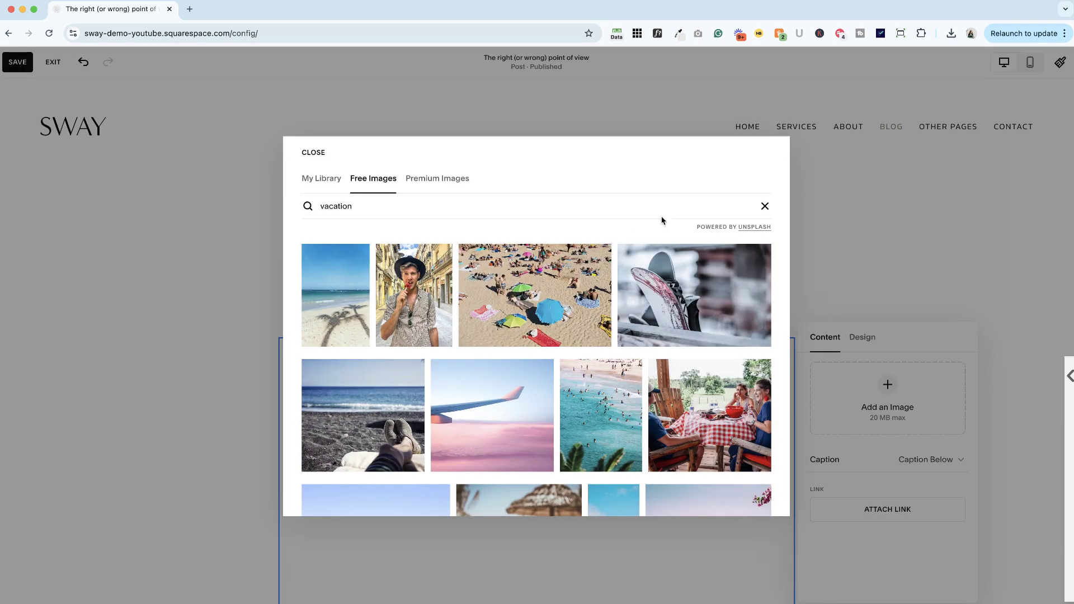
pyautogui.press('Escape')
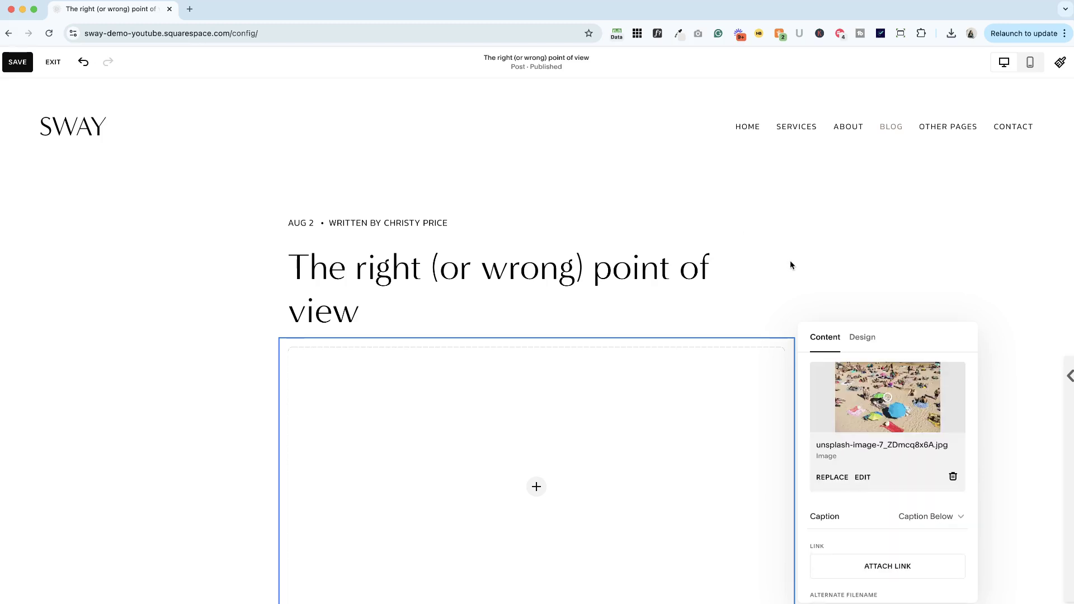
# - Fill the empty image block with the crowded beach photo from the site's image library
pyautogui.click(683, 232)
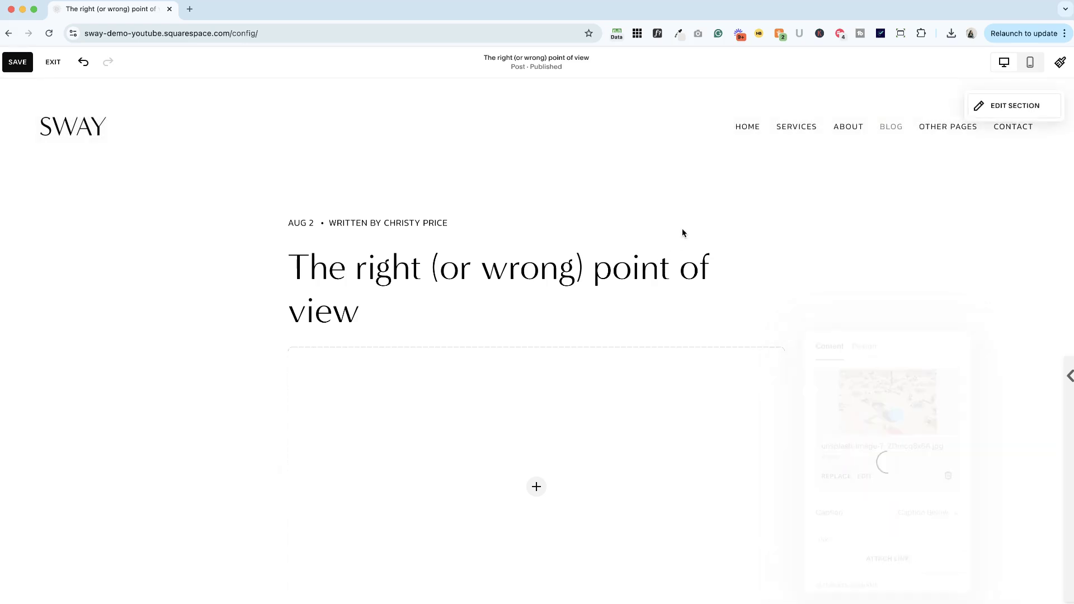
pyautogui.scroll(-3, 773, 252)
pyautogui.scroll(-1, 773, 255)
pyautogui.scroll(3, 310, 295)
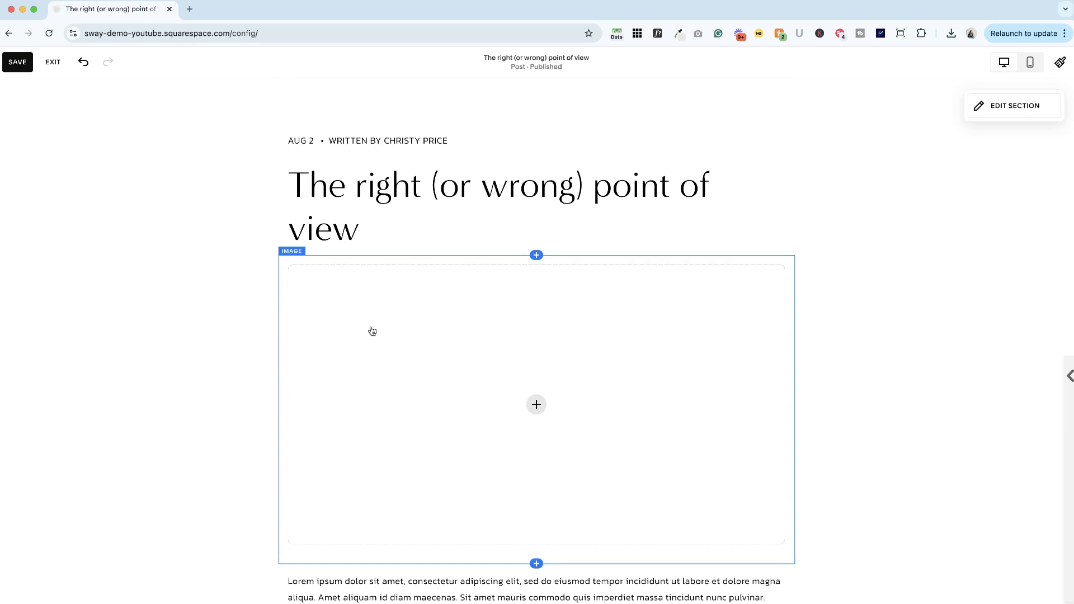
pyautogui.scroll(-3, 386, 326)
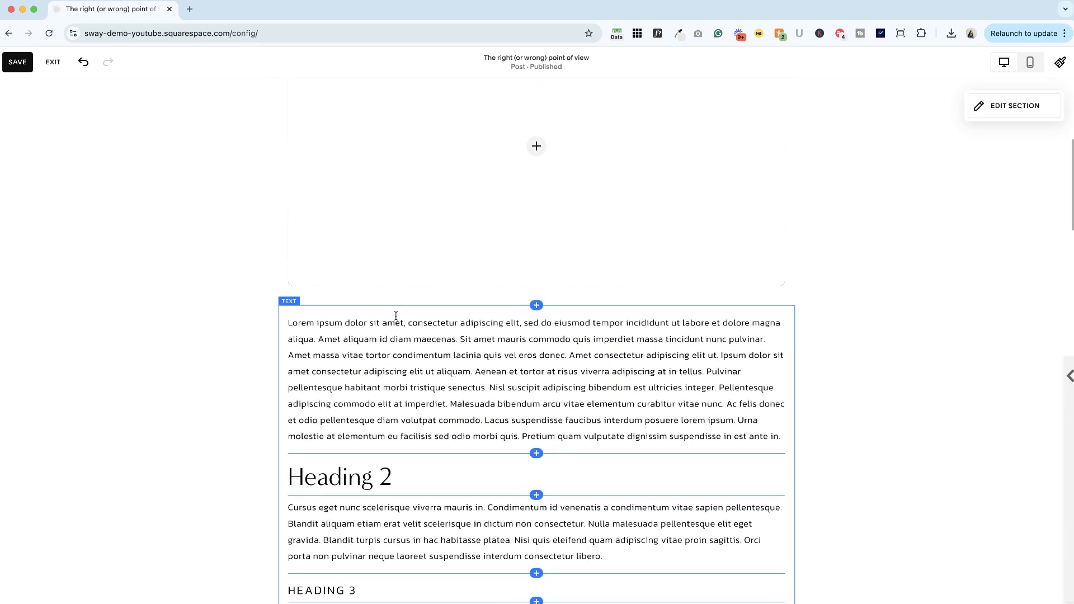
pyautogui.scroll(3, 445, 336)
pyautogui.click(748, 404)
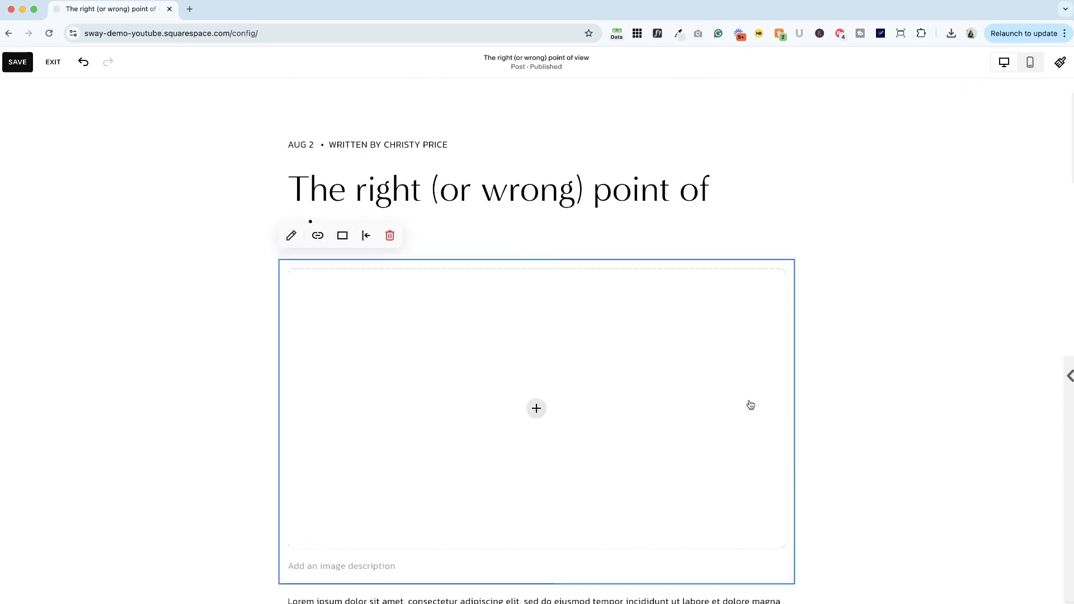
pyautogui.click(537, 408)
pyautogui.click(529, 430)
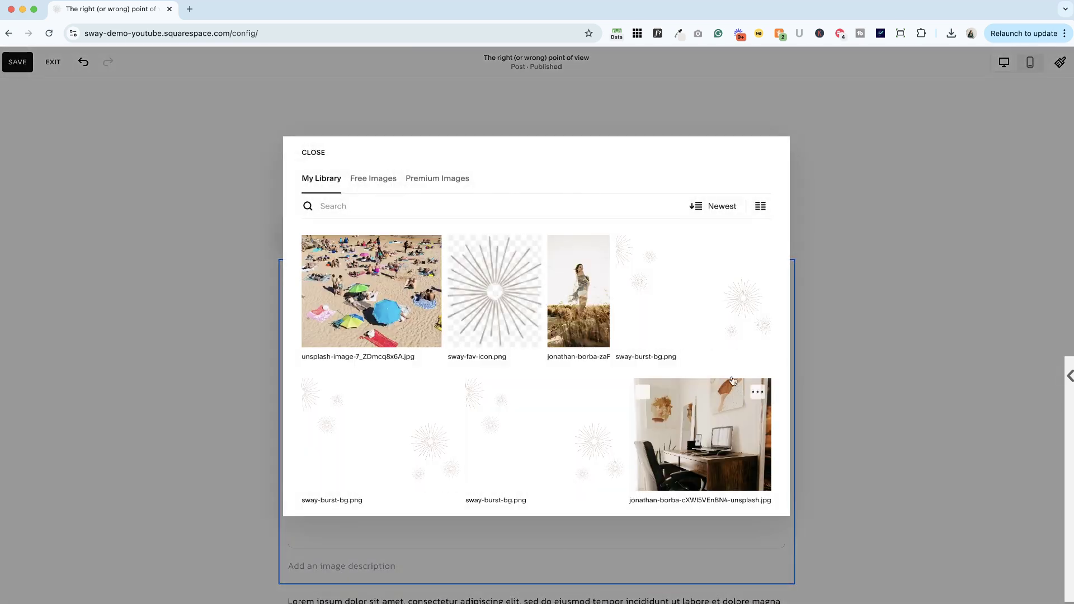
pyautogui.click(316, 248)
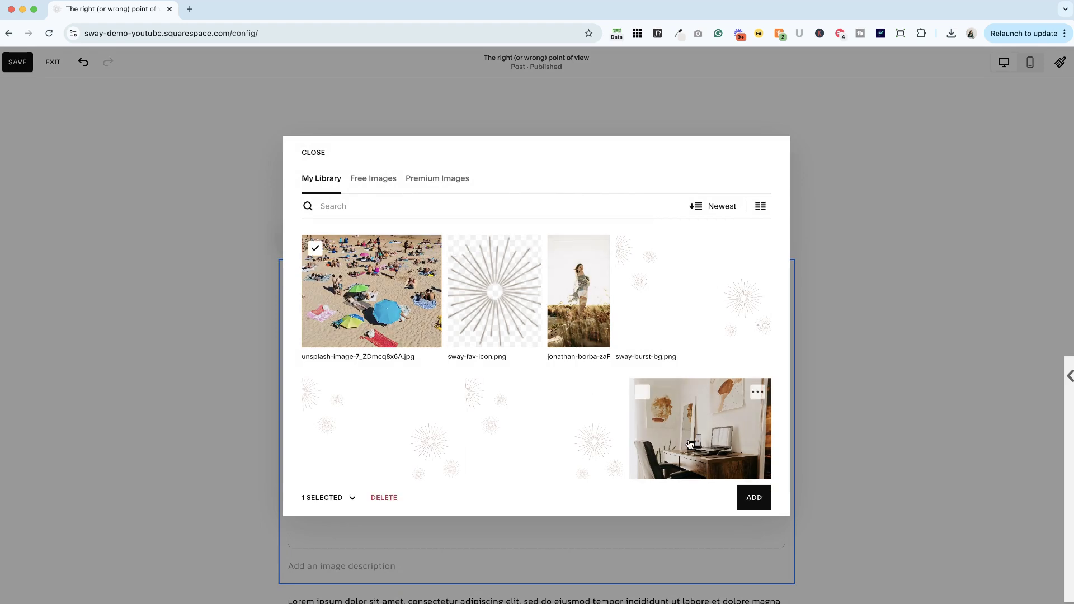
pyautogui.click(751, 497)
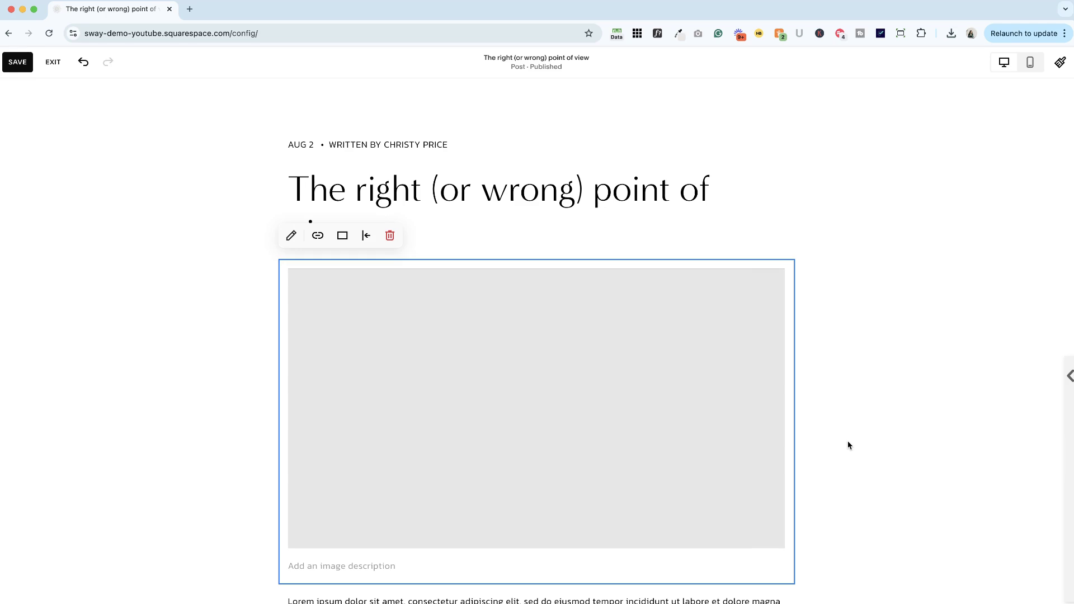
# - Save the post, exit the editor, and reload the page to display the beach photo
pyautogui.click(866, 437)
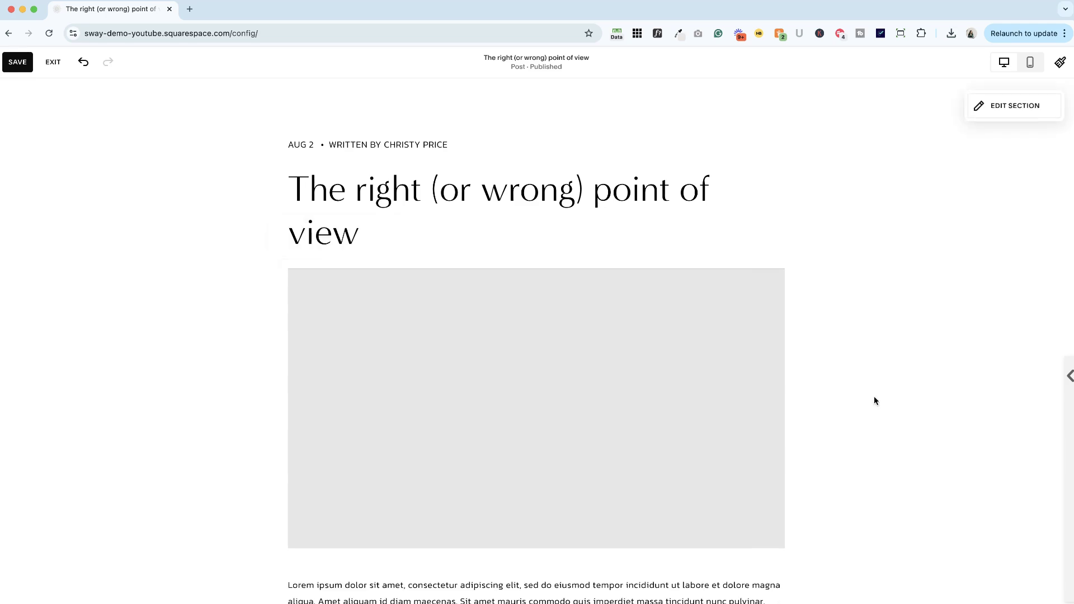
pyautogui.click(18, 63)
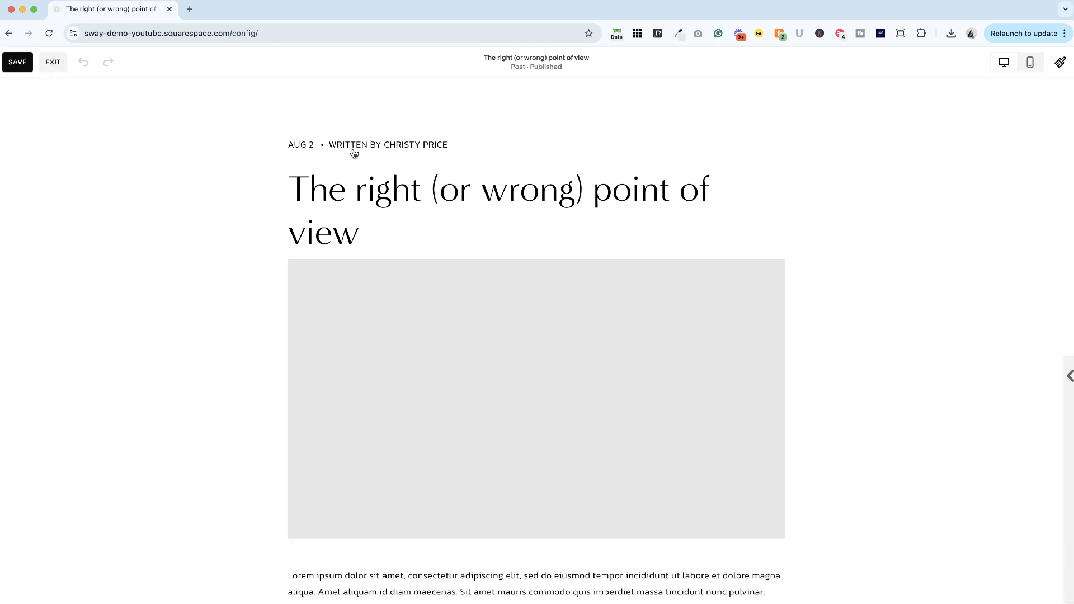
pyautogui.click(53, 62)
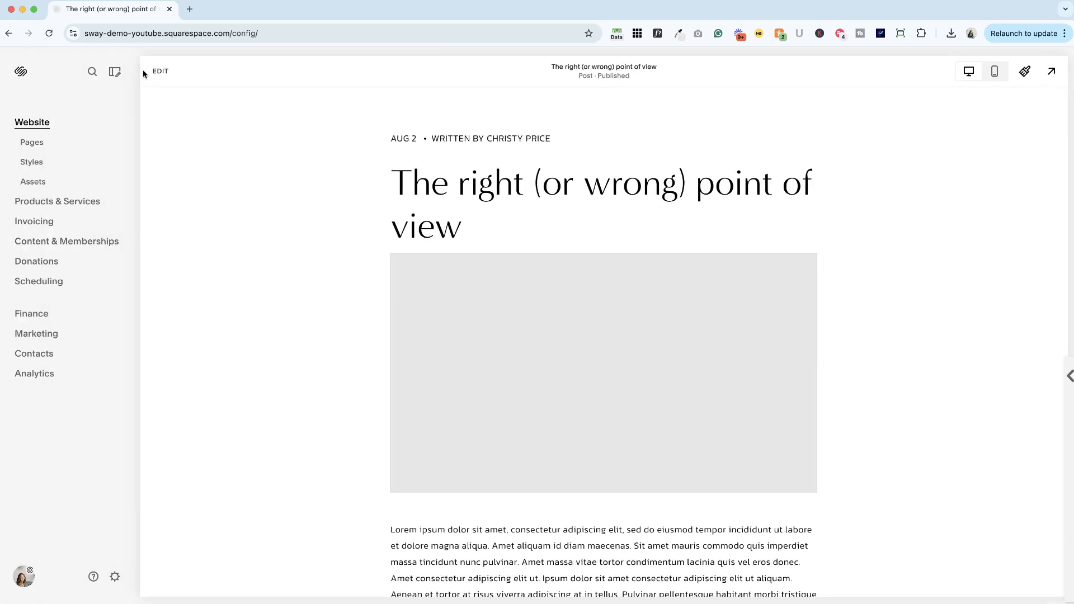
pyautogui.click(49, 33)
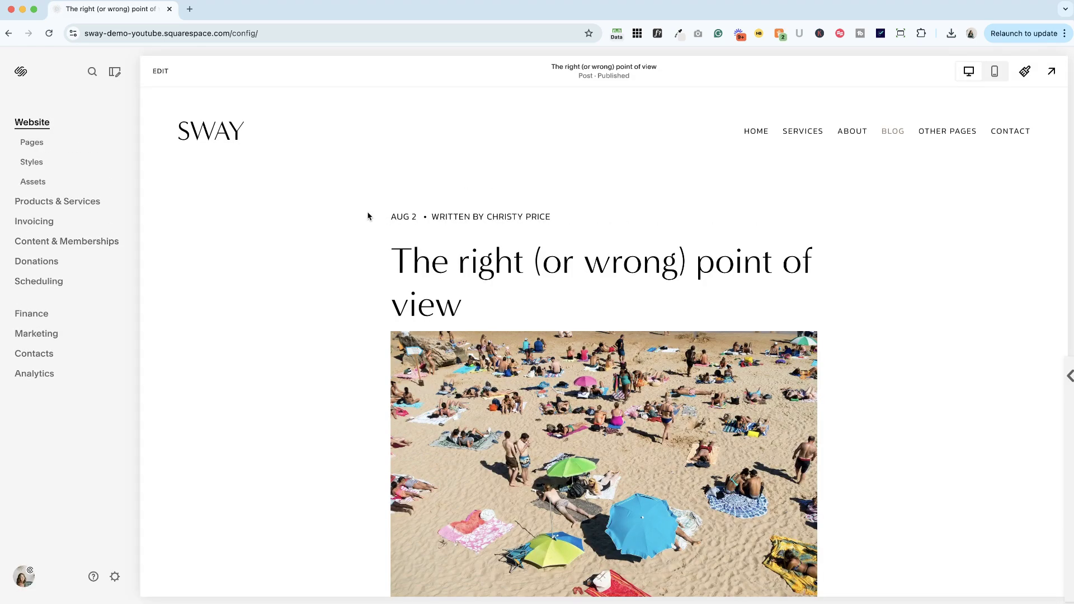
# - Reopen the post for editing and set the beach image's caption to Off
pyautogui.click(153, 73)
pyautogui.scroll(-5, 230, 224)
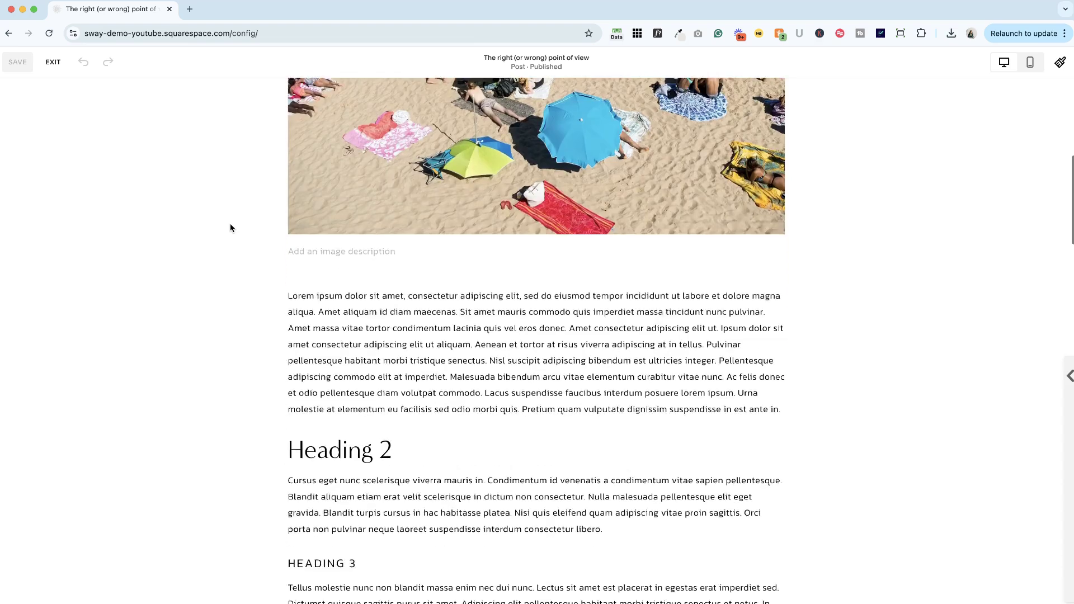
pyautogui.scroll(3, 252, 224)
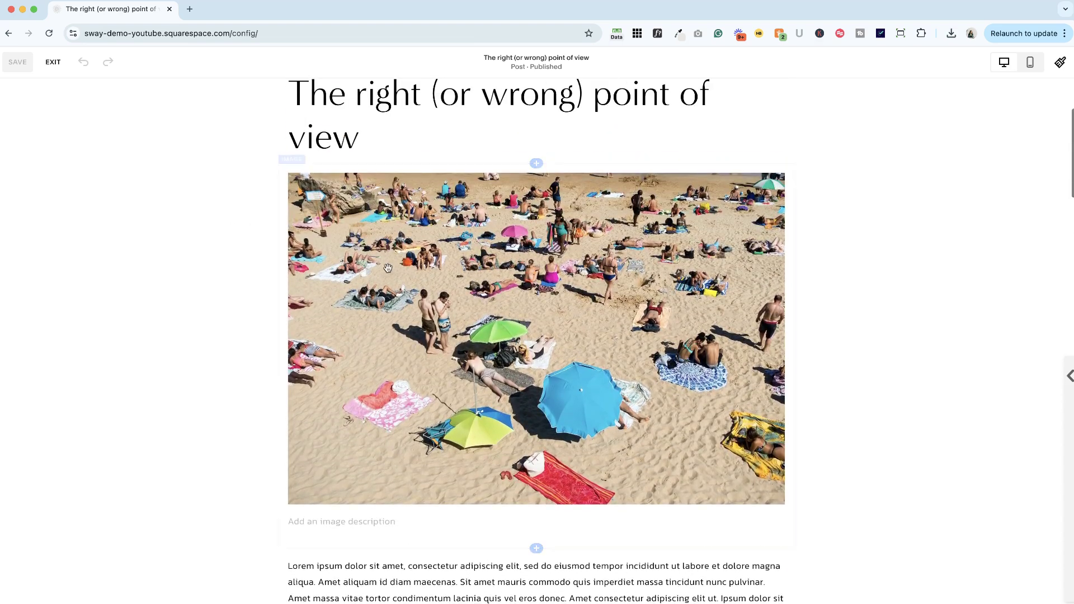
pyautogui.click(472, 288)
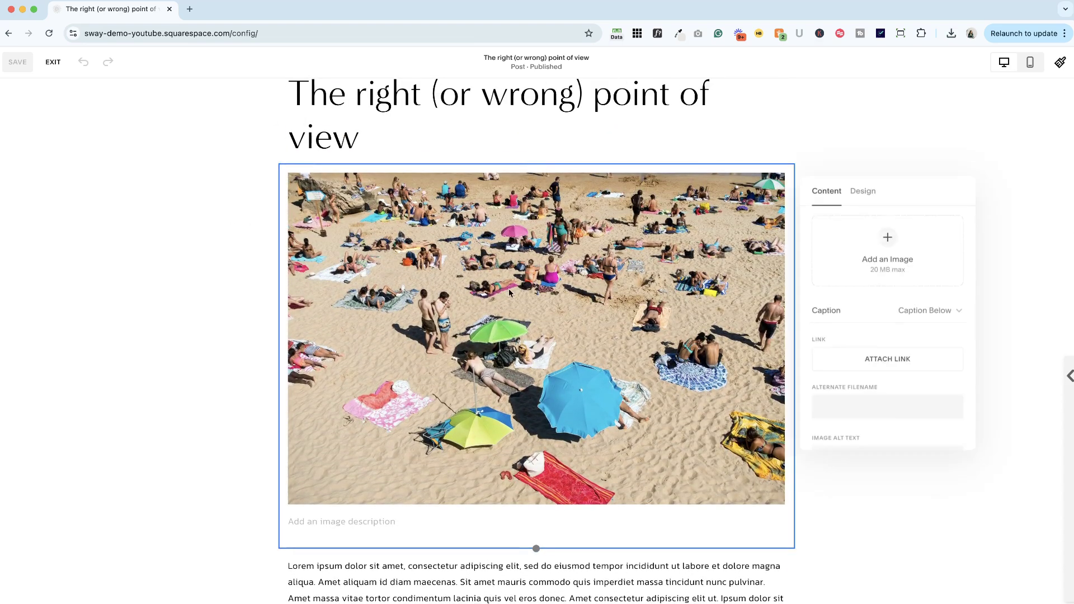
pyautogui.scroll(-1, 884, 350)
pyautogui.click(849, 336)
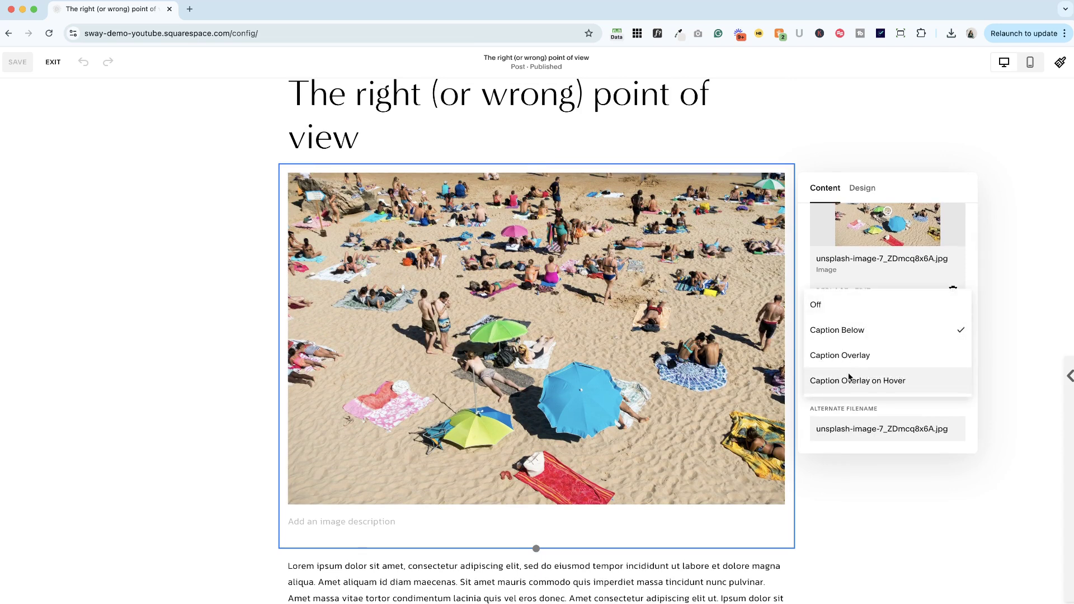
pyautogui.click(842, 308)
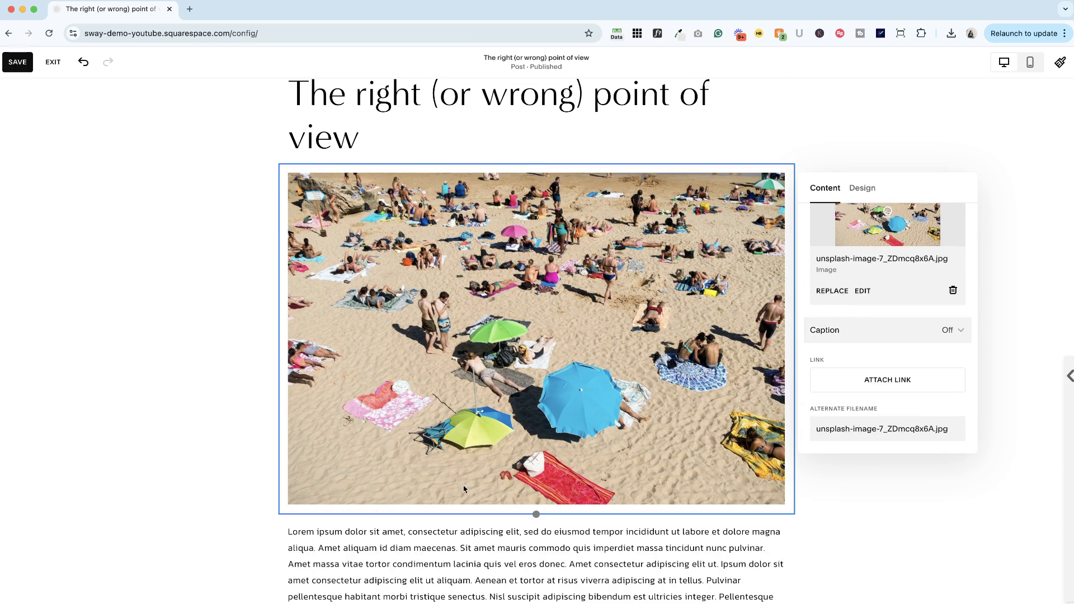
pyautogui.scroll(-2, 863, 407)
# - Enter 'beach vacation' as the image's alt text and close its settings
pyautogui.click(859, 383)
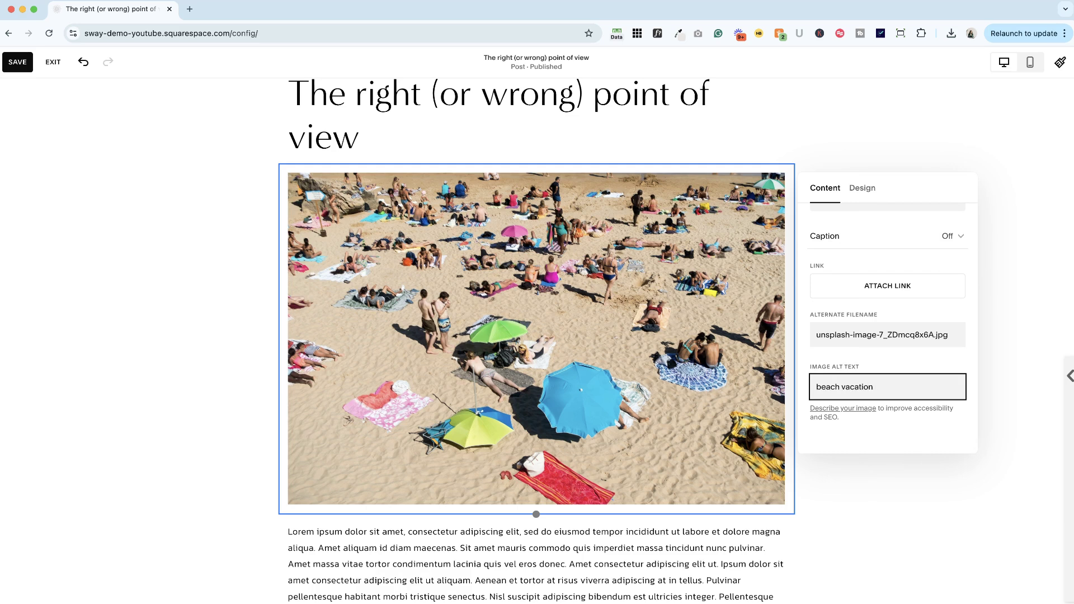
pyautogui.tripleClick(863, 334)
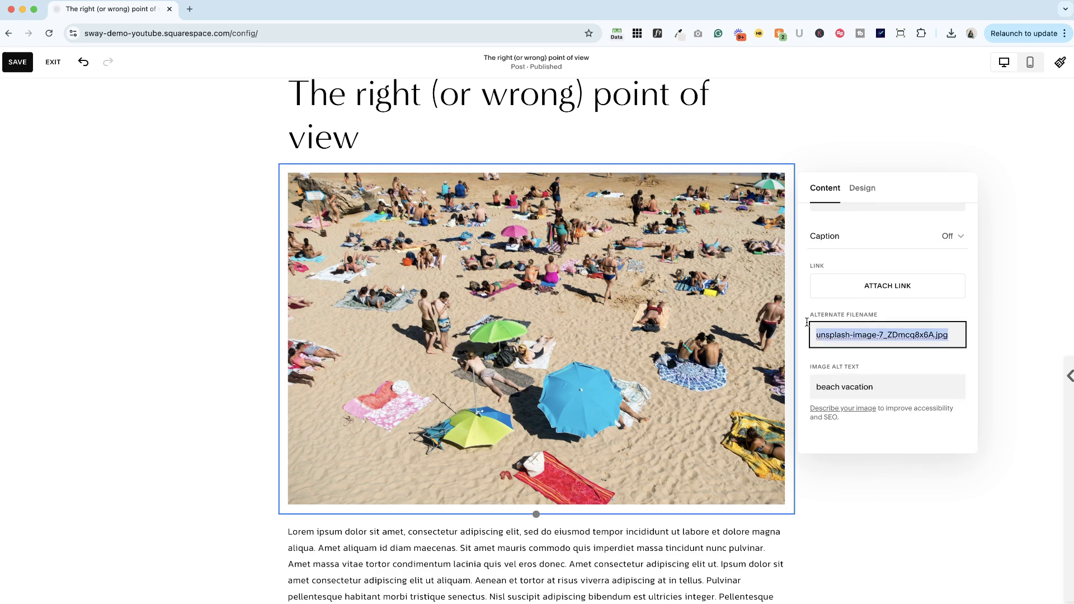
pyautogui.click(854, 339)
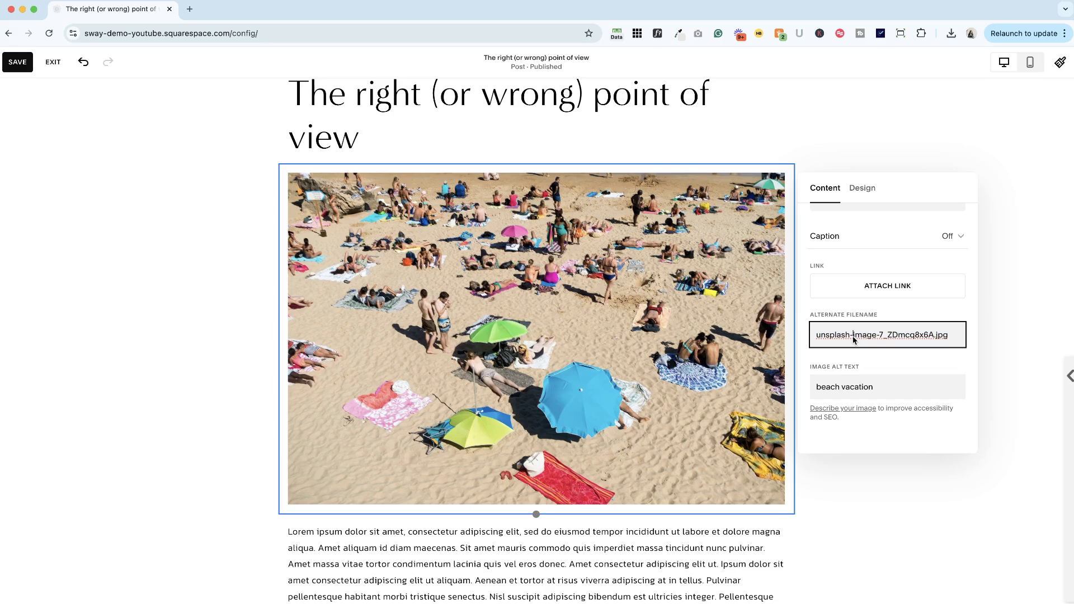
pyautogui.scroll(3, 853, 336)
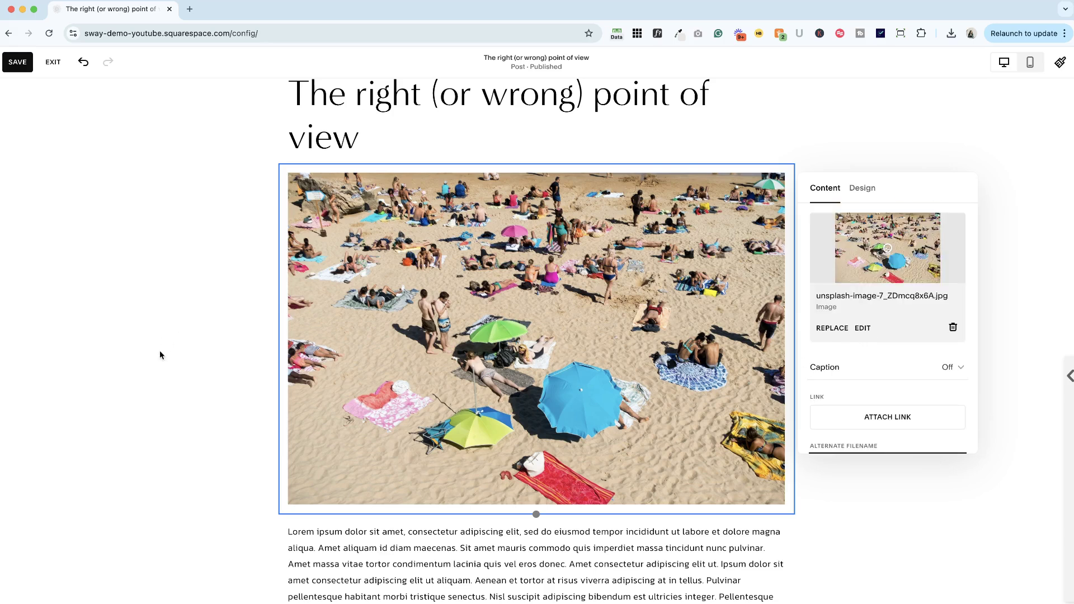
pyautogui.click(181, 364)
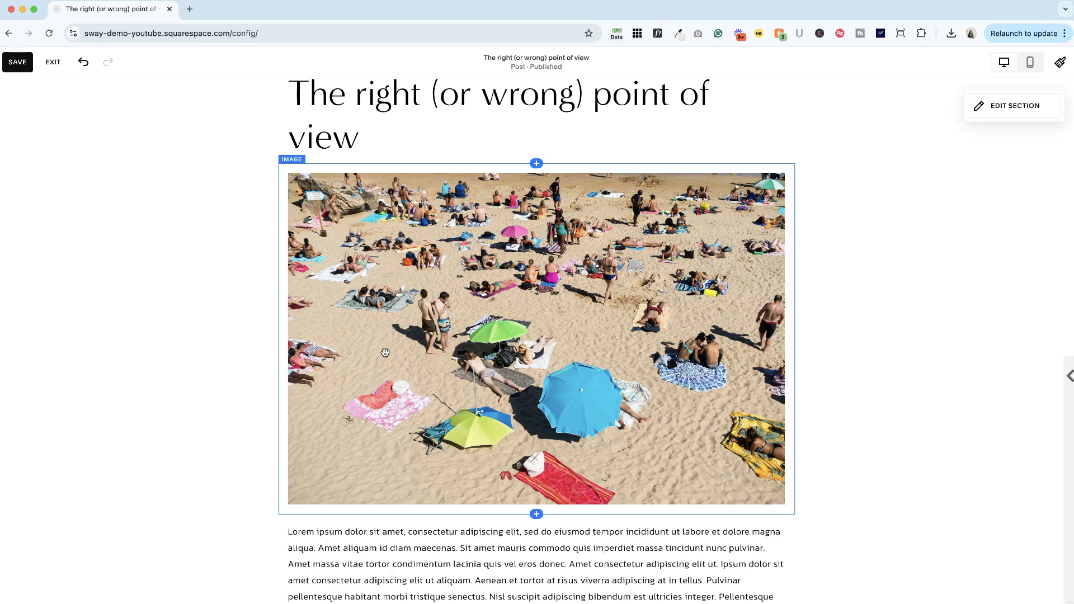
pyautogui.scroll(-3, 385, 353)
pyautogui.scroll(-2, 470, 318)
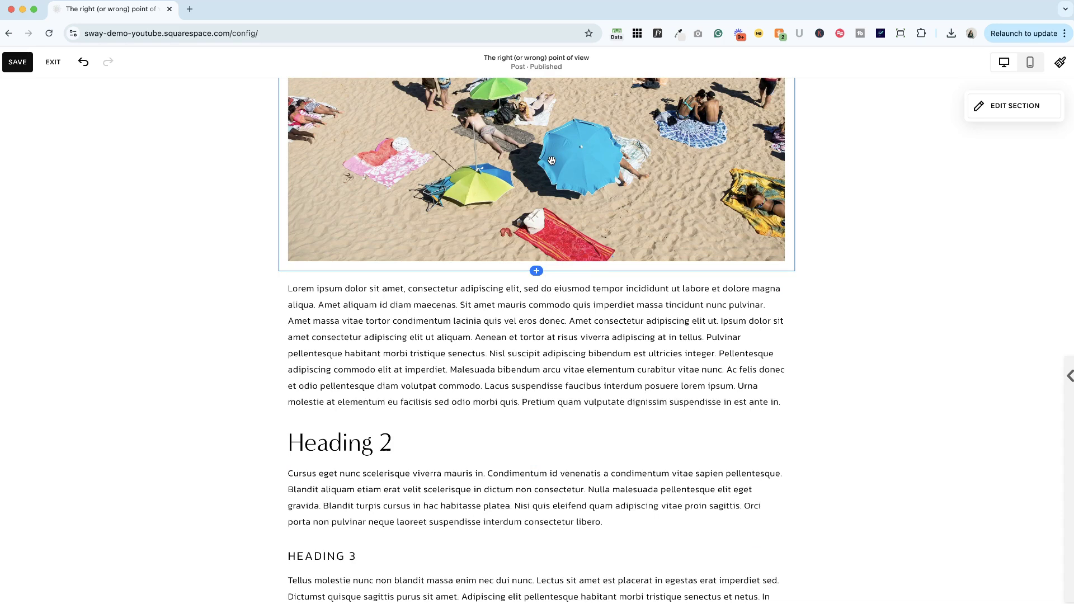
# - Drag the beach image into the Heading 2 text block, dropping it on the right side
pyautogui.moveTo(551, 161)
pyautogui.mouseDown()
pyautogui.moveTo(591, 308)
pyautogui.moveTo(591, 372)
pyautogui.mouseUp()
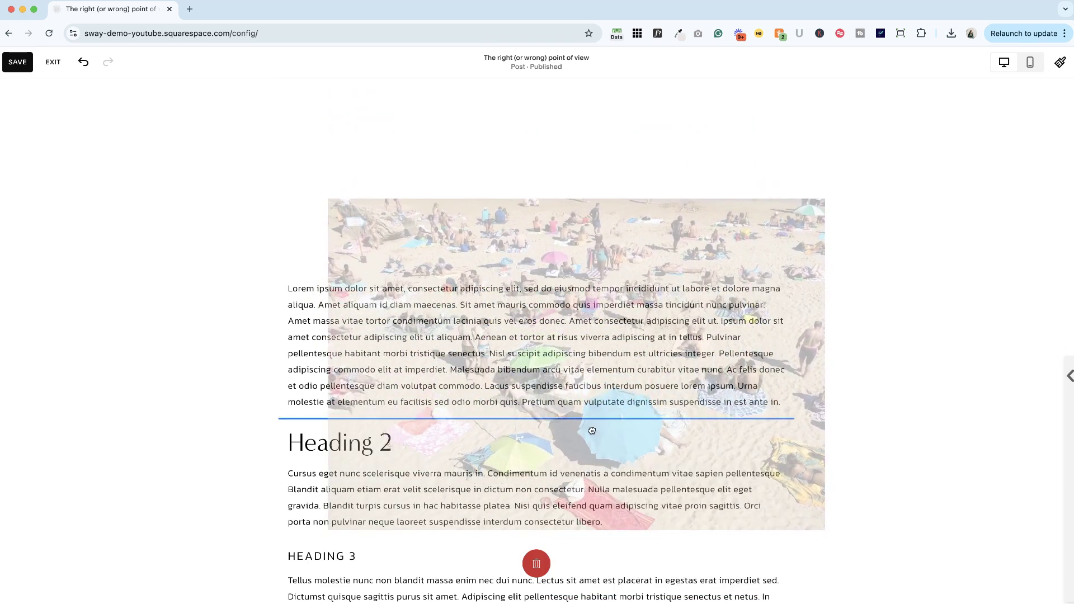
pyautogui.moveTo(593, 436); pyautogui.dragTo(593, 437)
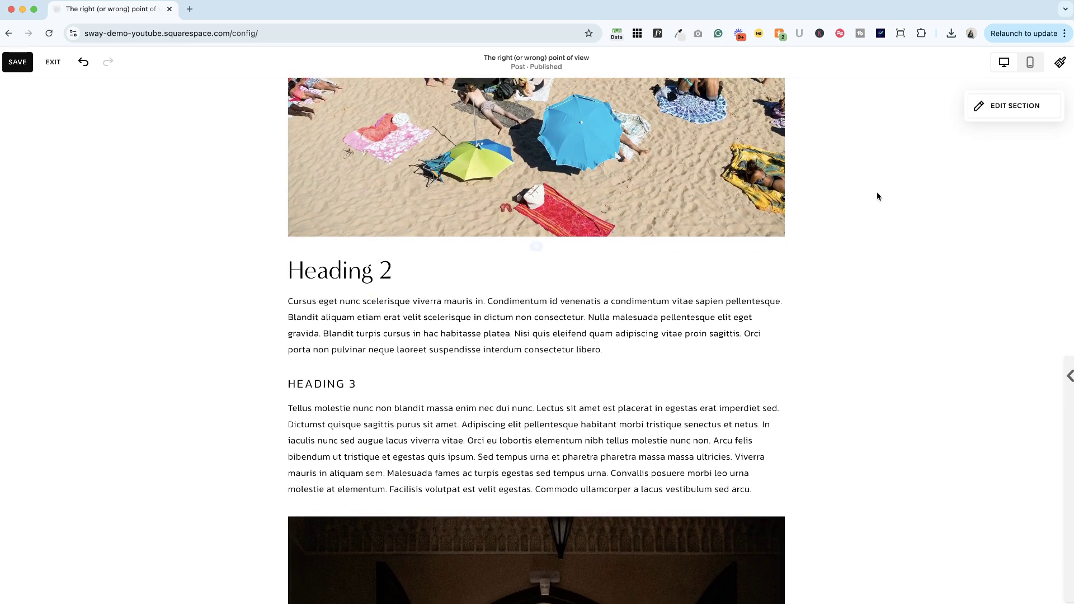
pyautogui.click(541, 158)
pyautogui.moveTo(541, 159)
pyautogui.mouseDown()
pyautogui.moveTo(606, 296)
pyautogui.moveTo(608, 267)
pyautogui.mouseUp()
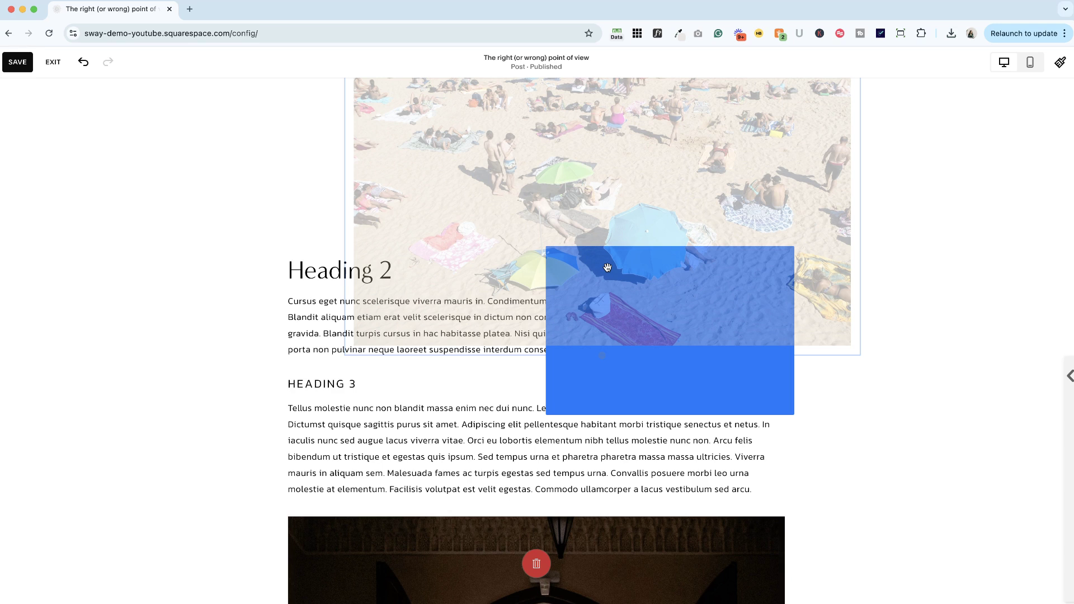
pyautogui.moveTo(608, 267); pyautogui.dragTo(608, 267)
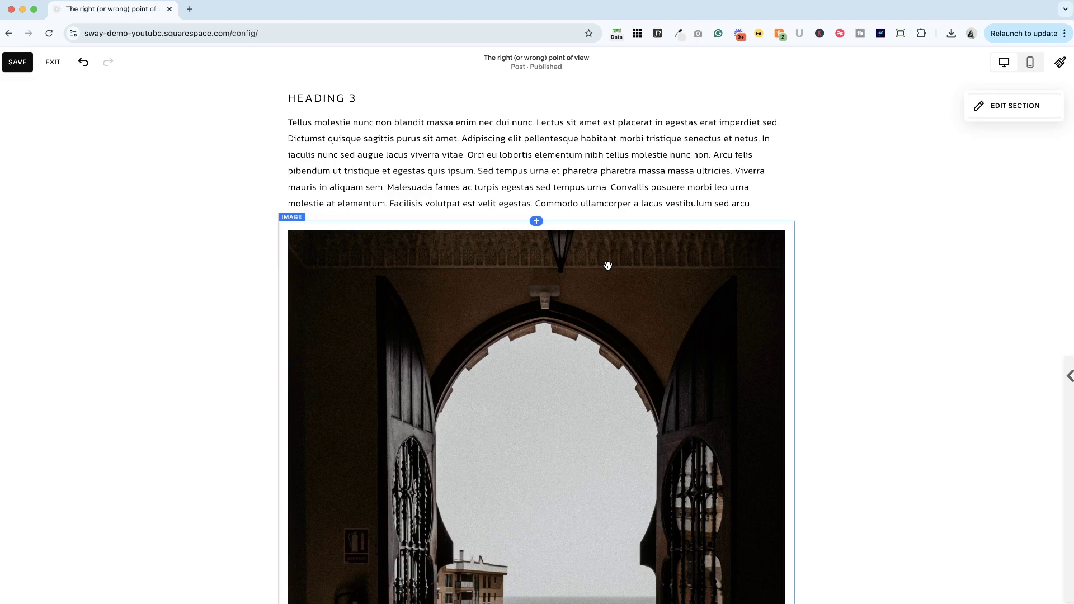
pyautogui.scroll(5, 608, 266)
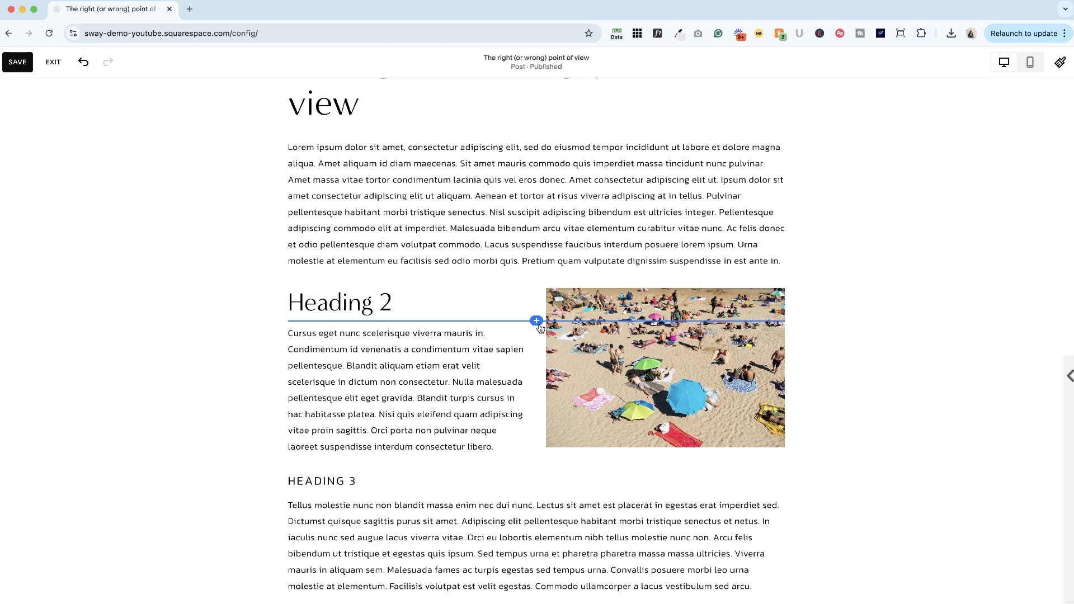
pyautogui.moveTo(464, 335)
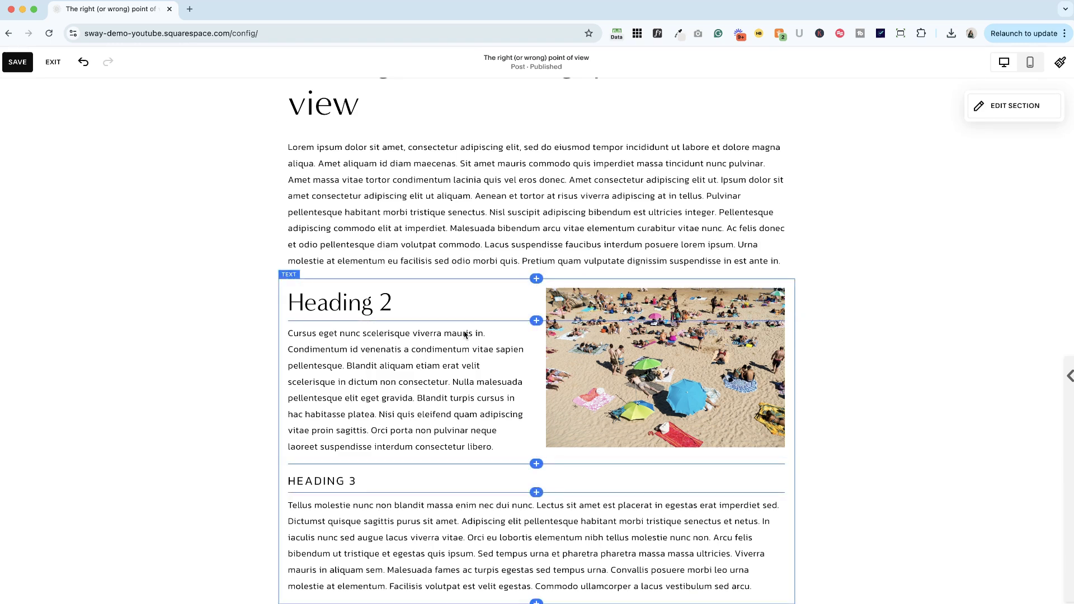
# - Widen the beach image beside Heading 2 by dragging its edge, then save and exit
pyautogui.click(537, 366)
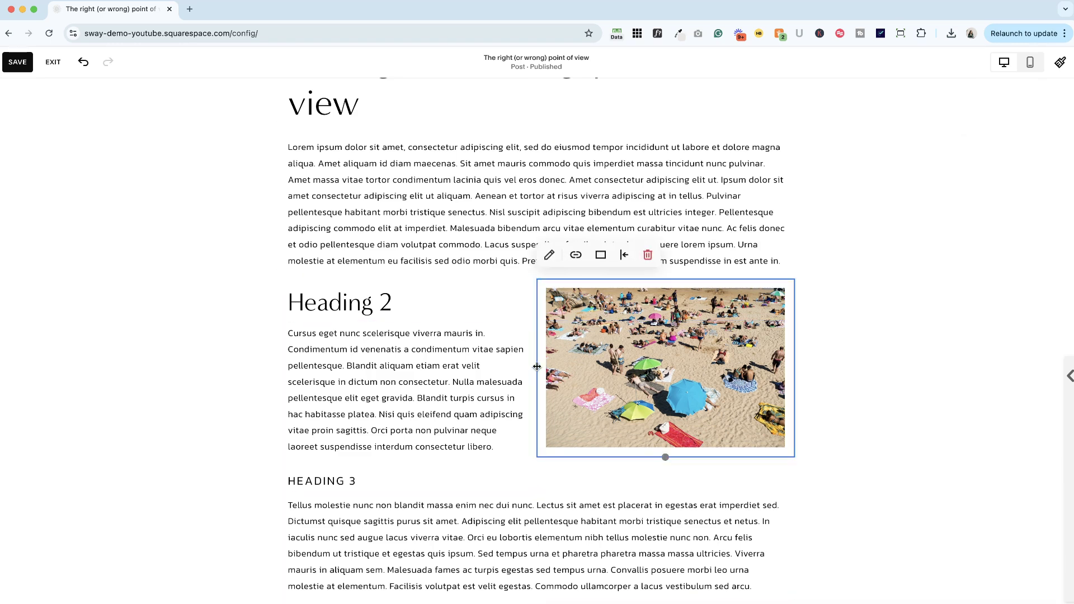
pyautogui.moveTo(537, 367)
pyautogui.mouseDown()
pyautogui.moveTo(443, 366)
pyautogui.moveTo(629, 347)
pyautogui.moveTo(520, 363)
pyautogui.moveTo(577, 361)
pyautogui.mouseUp()
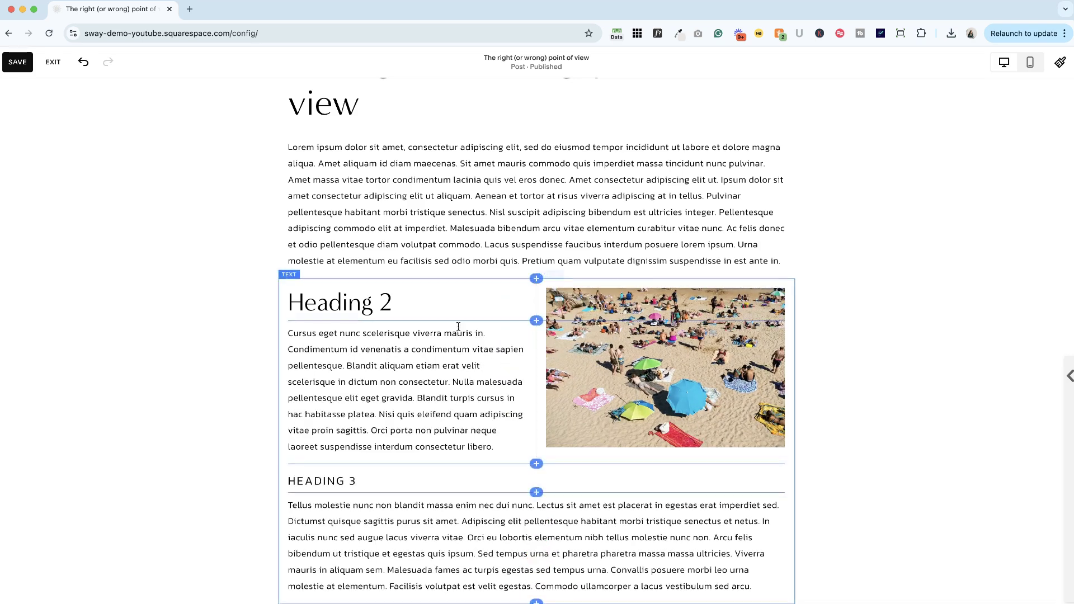
pyautogui.click(16, 66)
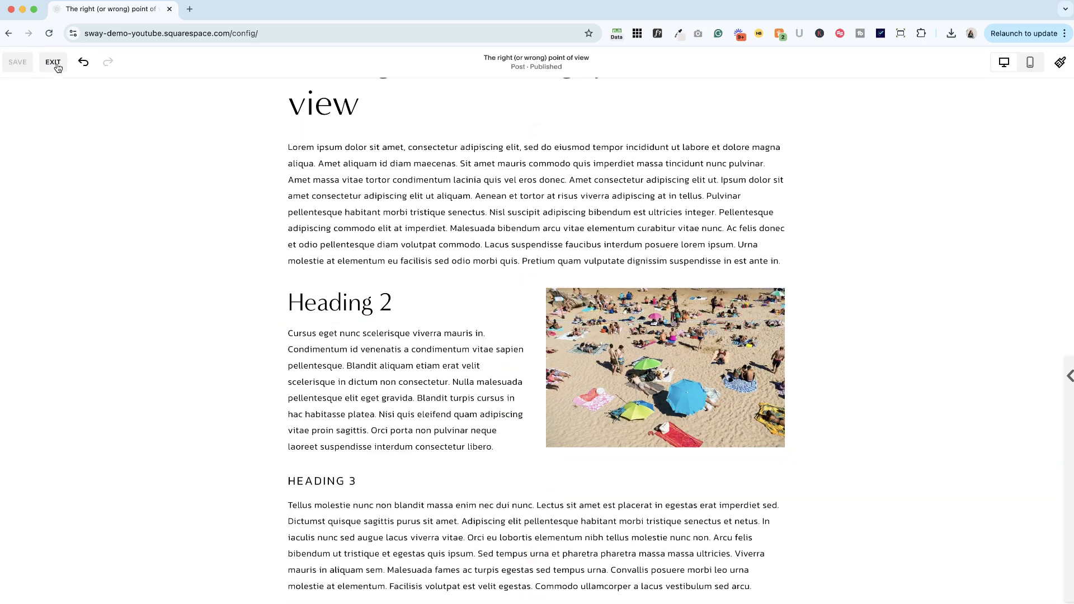
pyautogui.click(52, 63)
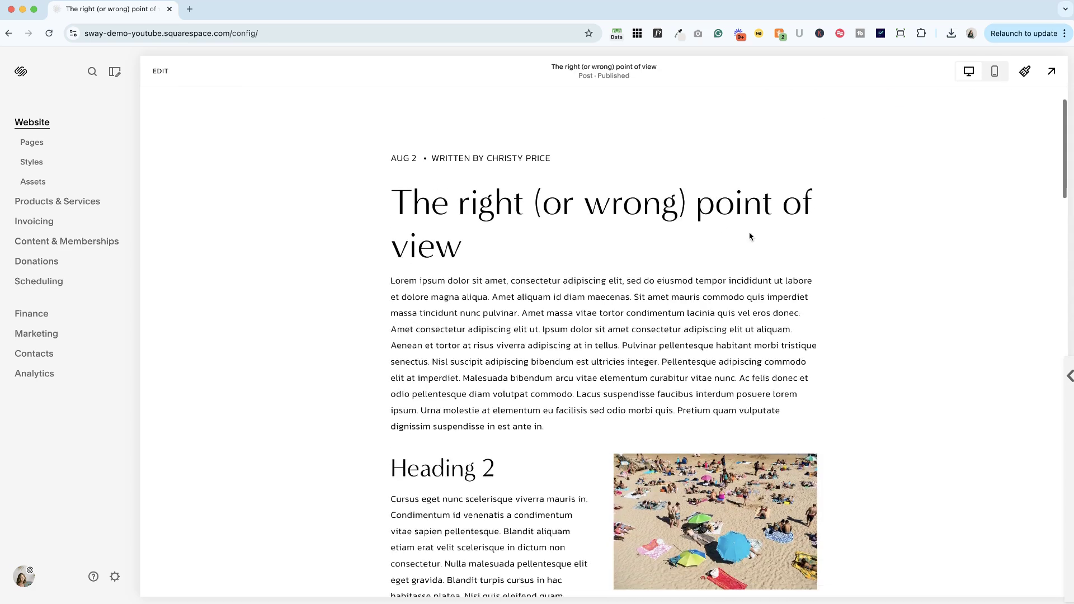
pyautogui.click(997, 71)
pyautogui.scroll(-5, 669, 250)
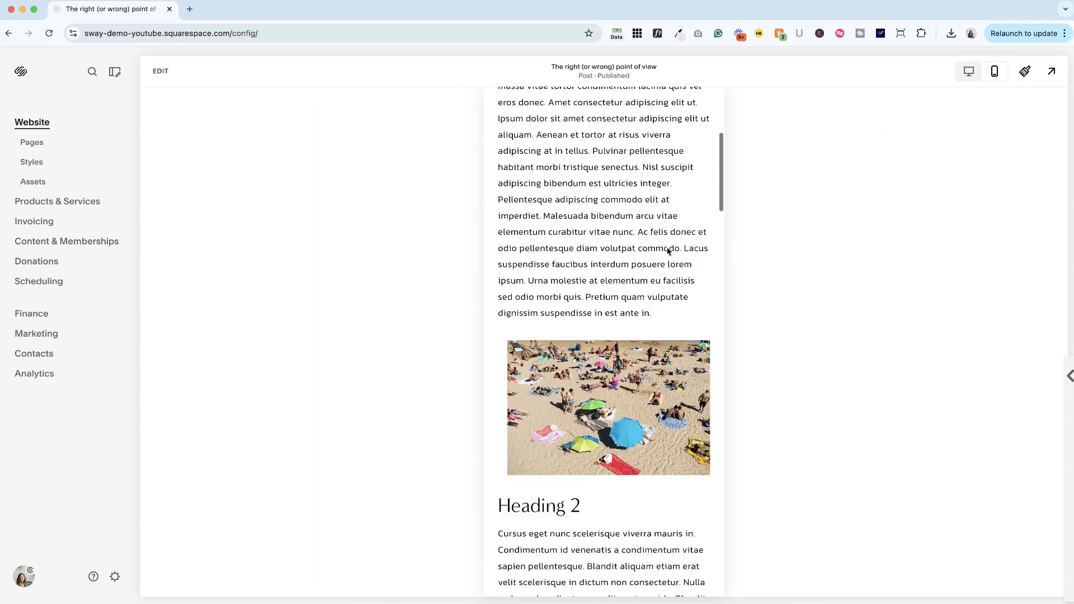
pyautogui.scroll(-5, 667, 252)
pyautogui.scroll(1, 666, 256)
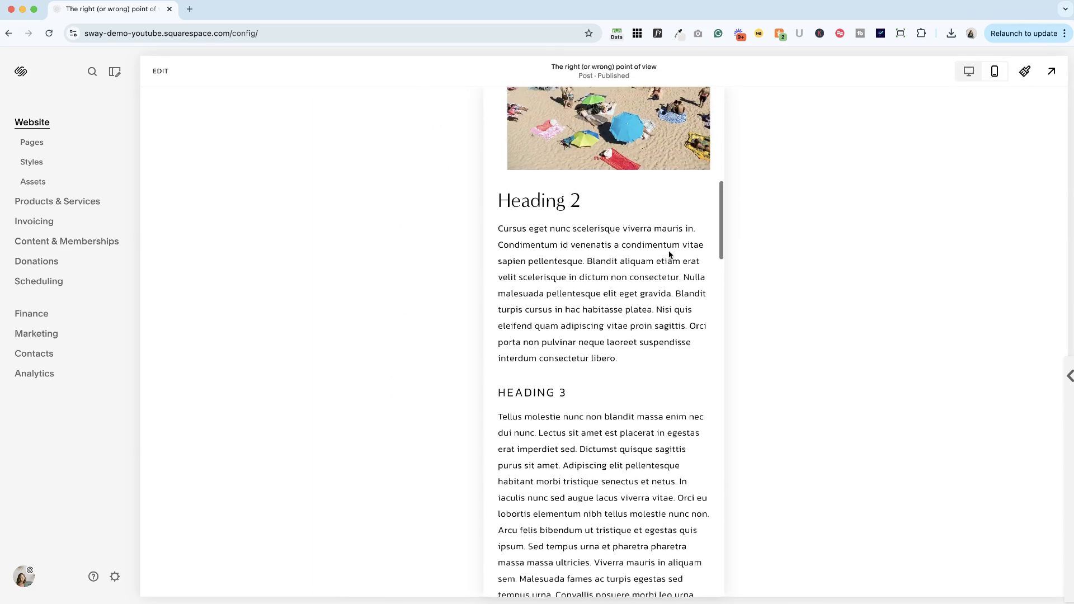
pyautogui.scroll(3, 639, 169)
pyautogui.scroll(-2, 594, 188)
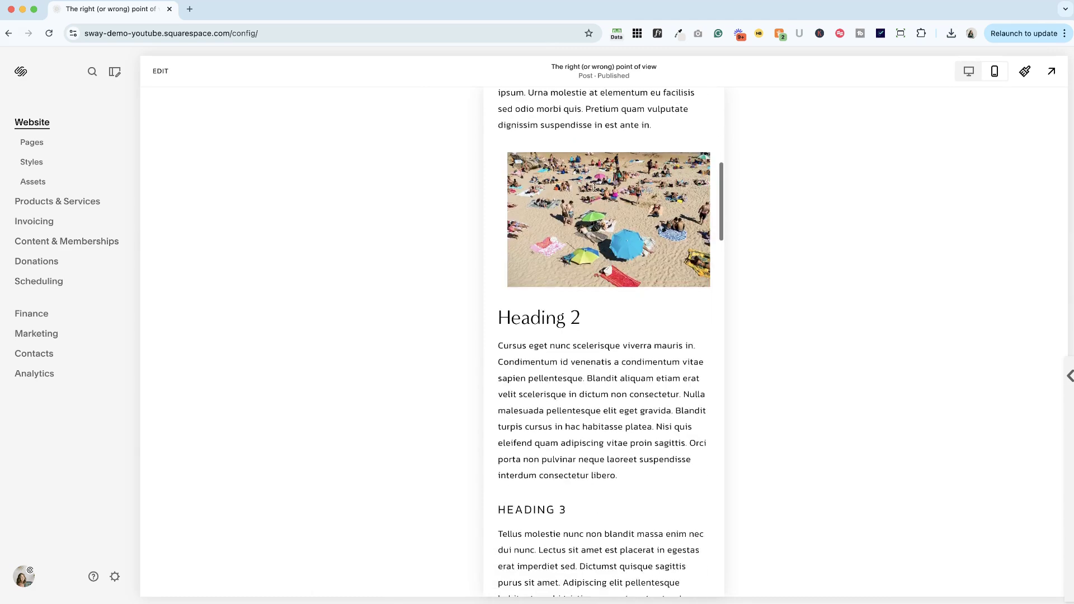
pyautogui.scroll(-5, 595, 188)
pyautogui.scroll(-10, 594, 188)
pyautogui.scroll(10, 594, 188)
pyautogui.scroll(10, 594, 188)
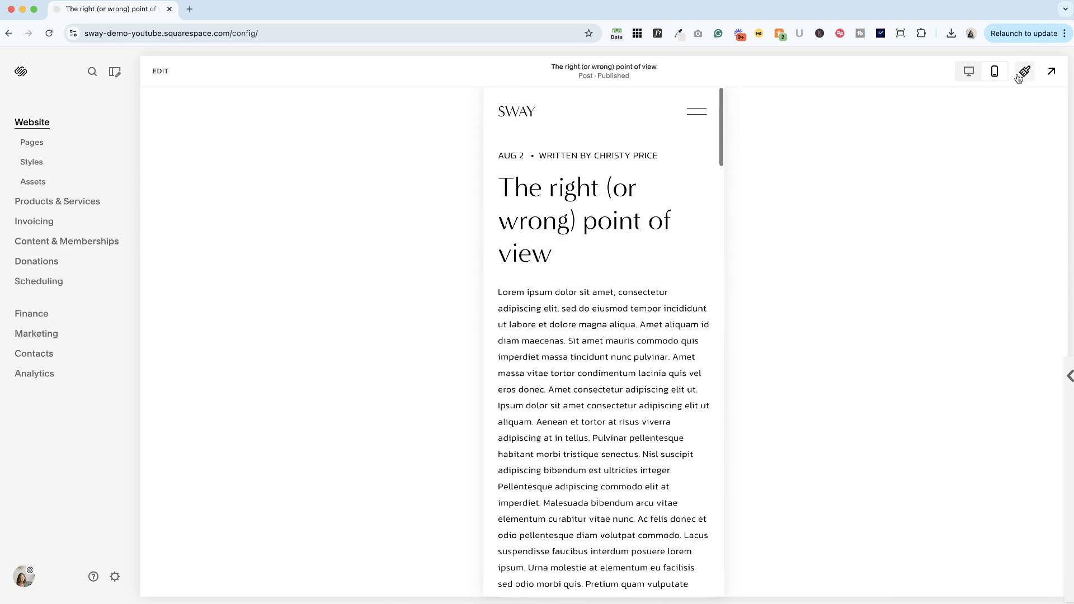
pyautogui.click(968, 71)
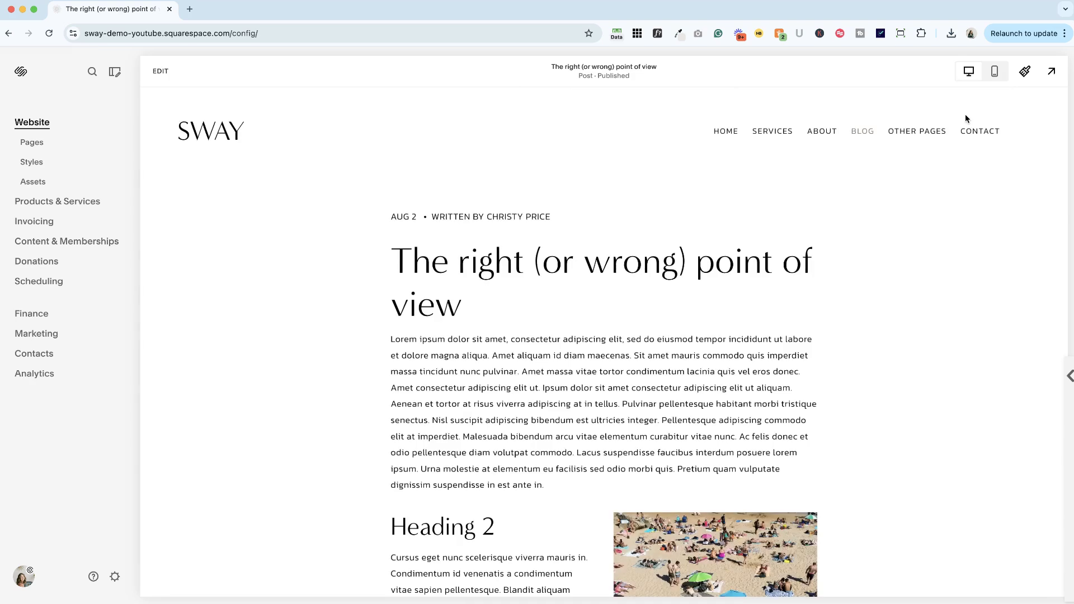
pyautogui.scroll(-3, 966, 119)
pyautogui.scroll(-3, 965, 119)
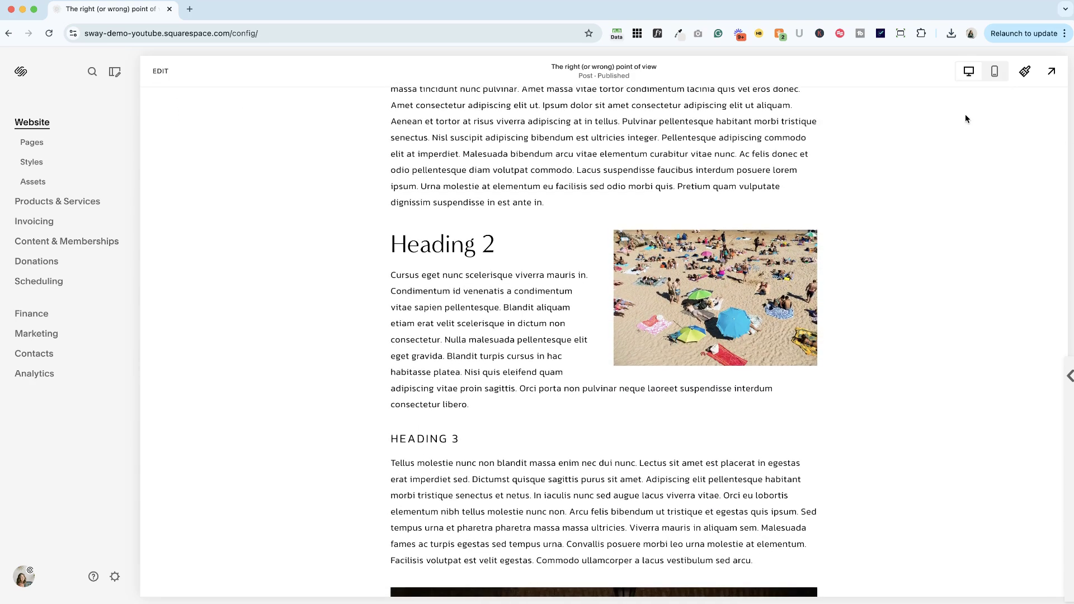
pyautogui.scroll(-2, 965, 115)
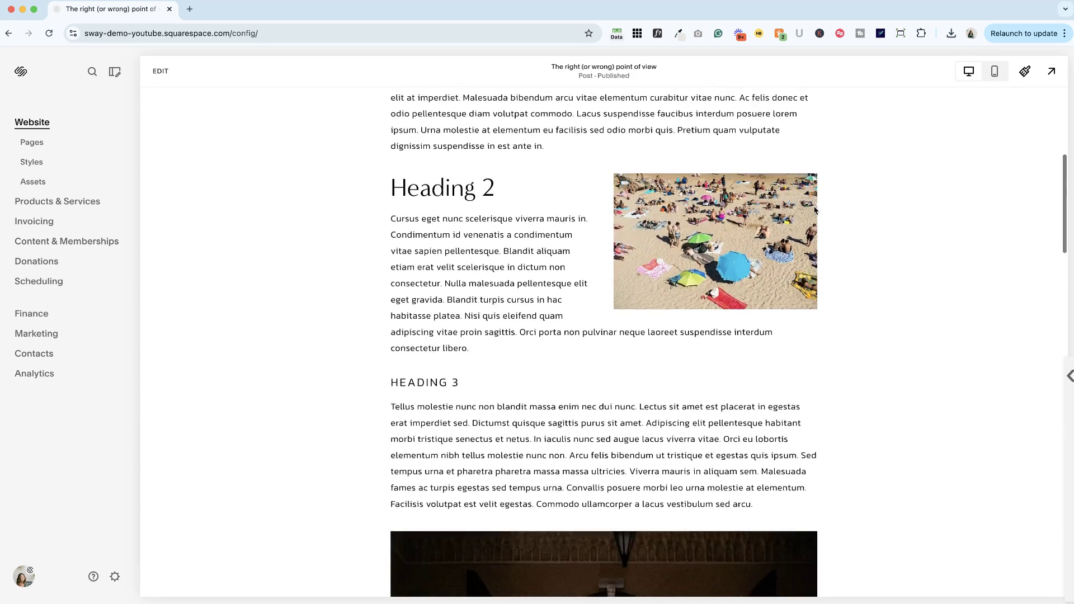
pyautogui.scroll(-2, 965, 115)
pyautogui.scroll(3, 965, 115)
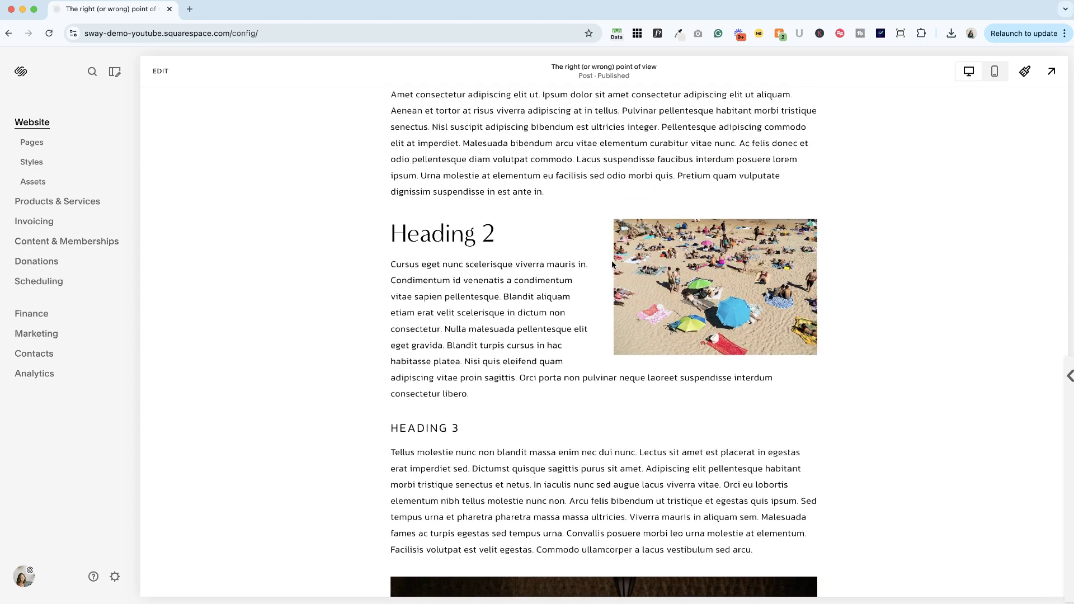
# - Reopen the editor, drag the beach image to Heading 2's left side, and save
pyautogui.click(172, 74)
pyautogui.moveTo(645, 263)
pyautogui.mouseDown()
pyautogui.moveTo(625, 245)
pyautogui.moveTo(603, 141)
pyautogui.mouseUp()
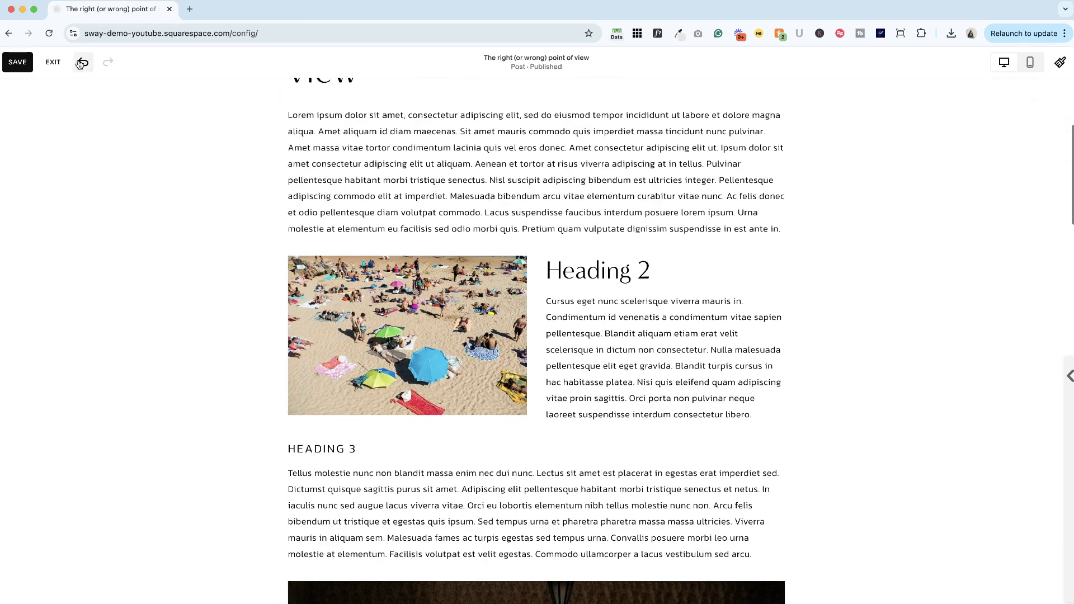
pyautogui.click(17, 62)
pyautogui.click(54, 62)
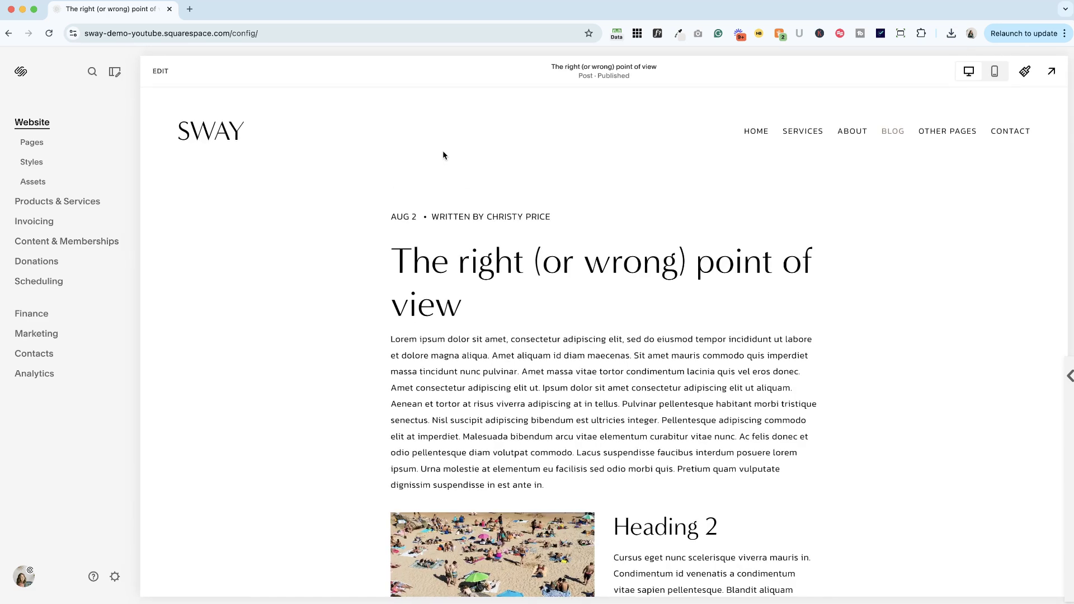